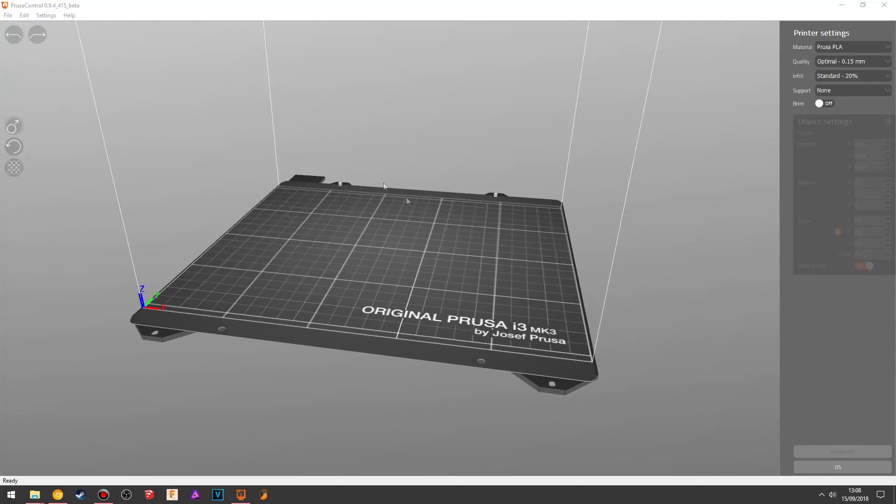
click(400, 233)
mouse_move(400, 233)
right_down()
mouse_move(523, 225)
mouse_move(372, 238)
mouse_move(397, 236)
mouse_move(387, 242)
right_up()
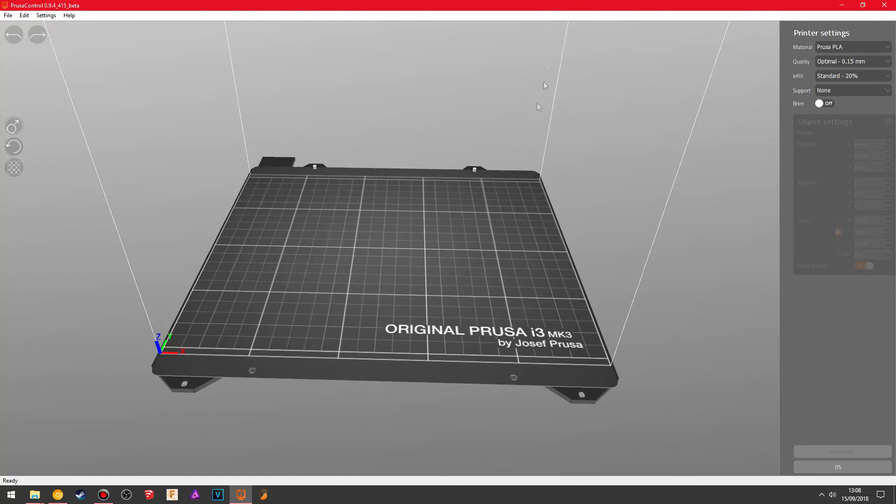
scroll(486, 166, down, 5)
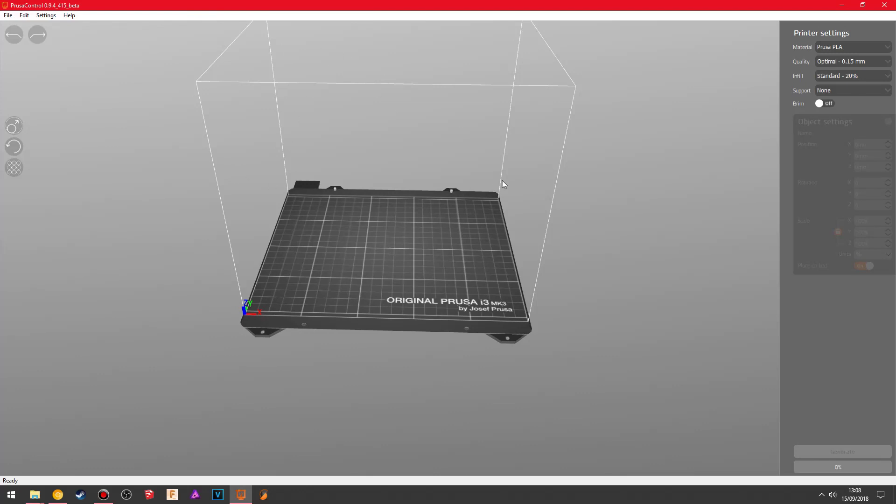
scroll(502, 180, up, 3)
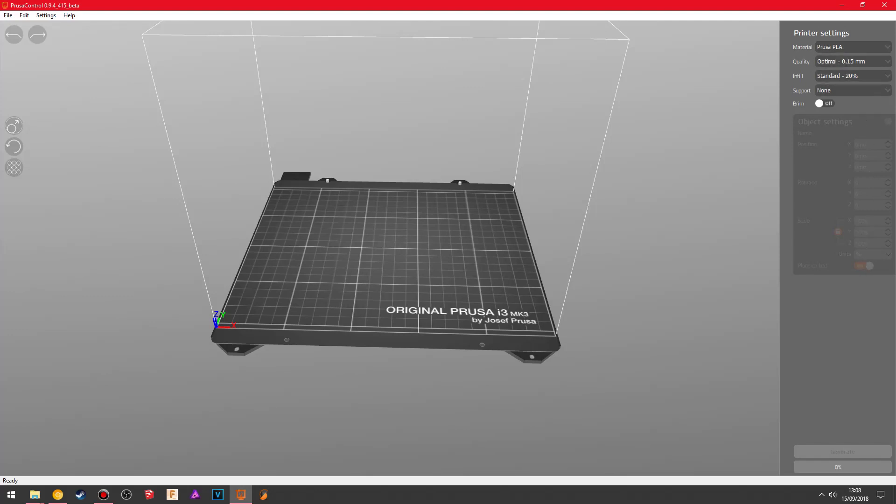
Load OctoPi_Case_for_Prusa_i3_MK3_Spool_Case_Base_and_Spoolcase.stl and OctoPi_Case_for_Prusa_i3_MK3_Spool_Case_Base_and_Spoolcase_right.stl onto the print bed
drag(895, 153, 395, 232)
scroll(394, 232, up, 2)
drag(346, 198, 612, 204)
right_drag(613, 204, 653, 165)
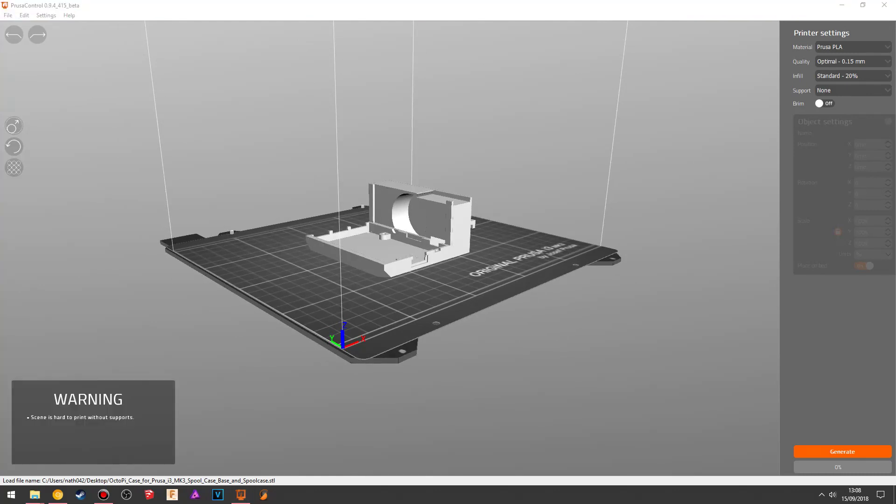
drag(895, 105, 504, 193)
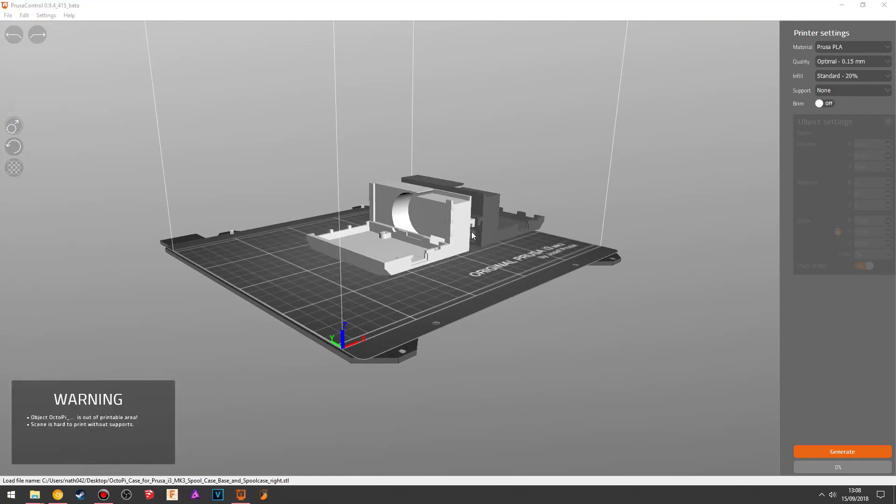
right_drag(523, 119, 383, 97)
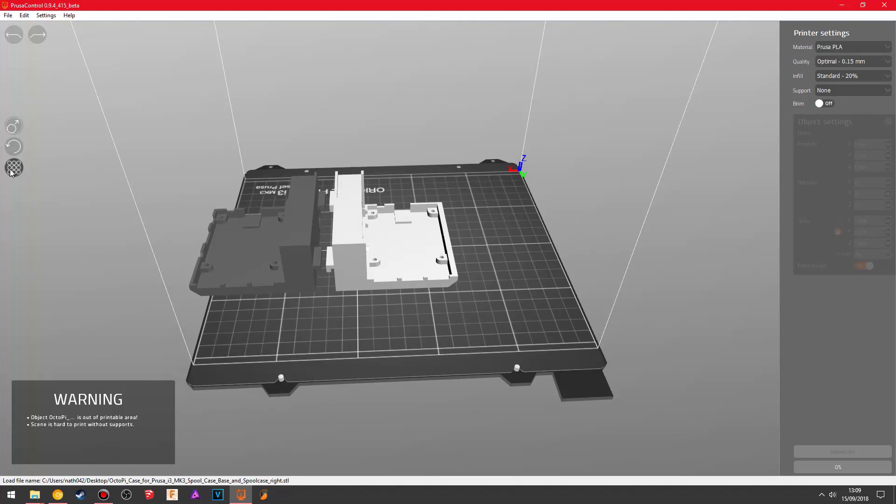
Shift the first case part away from the second one and try to auto-arrange both parts on the bed
click(234, 228)
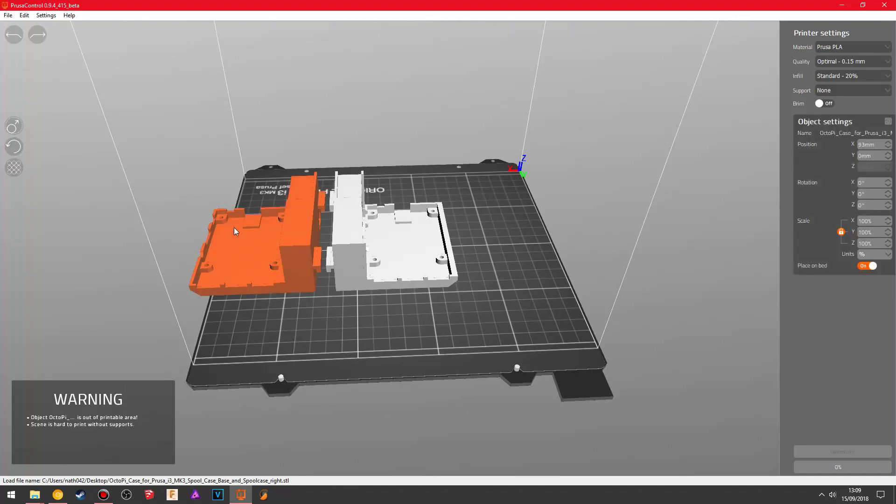
click(386, 222)
click(4, 164)
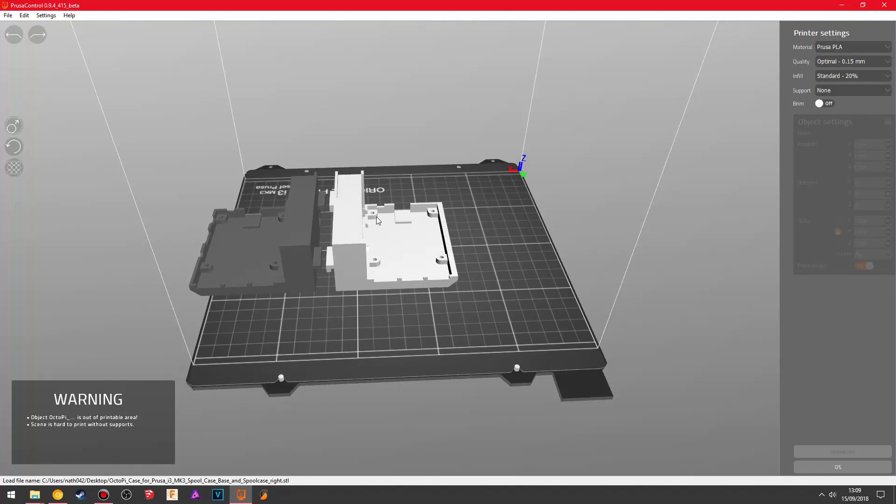
drag(376, 216, 443, 240)
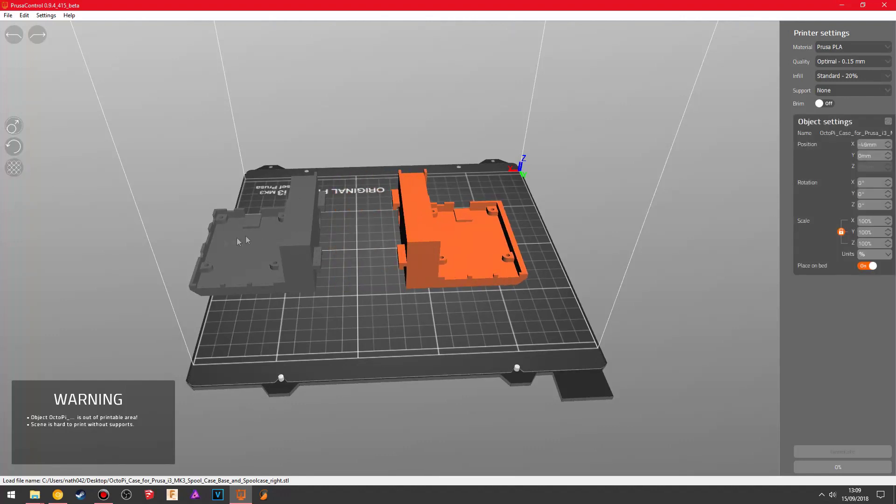
click(14, 168)
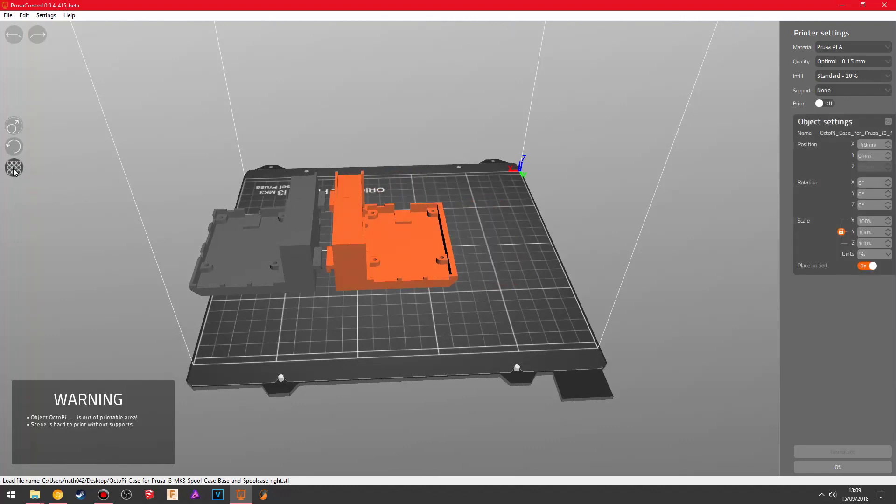
click(14, 168)
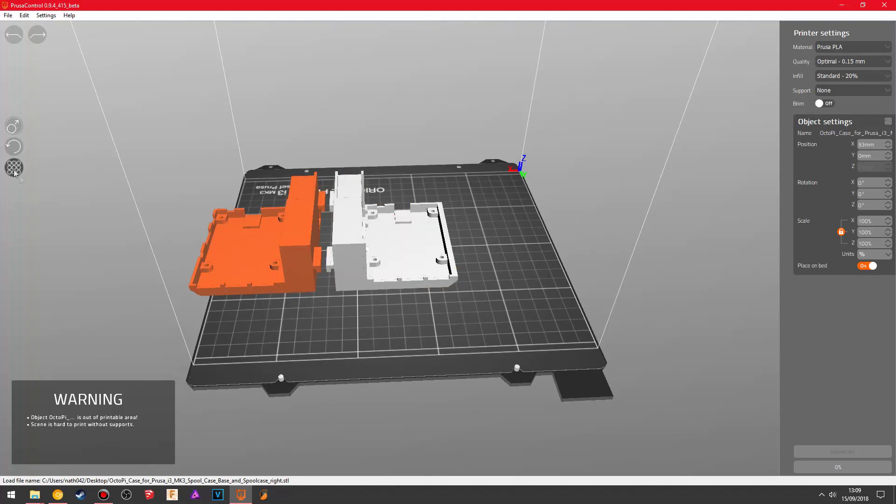
Move the first case part to about X -48 mm, Y -2 mm and the second to about X 49 mm, Y 1 mm
drag(378, 247, 437, 239)
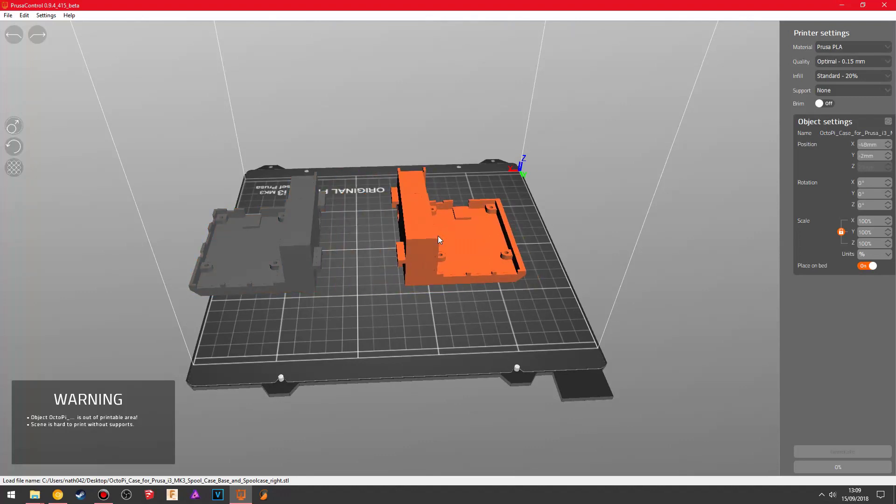
drag(284, 236, 356, 236)
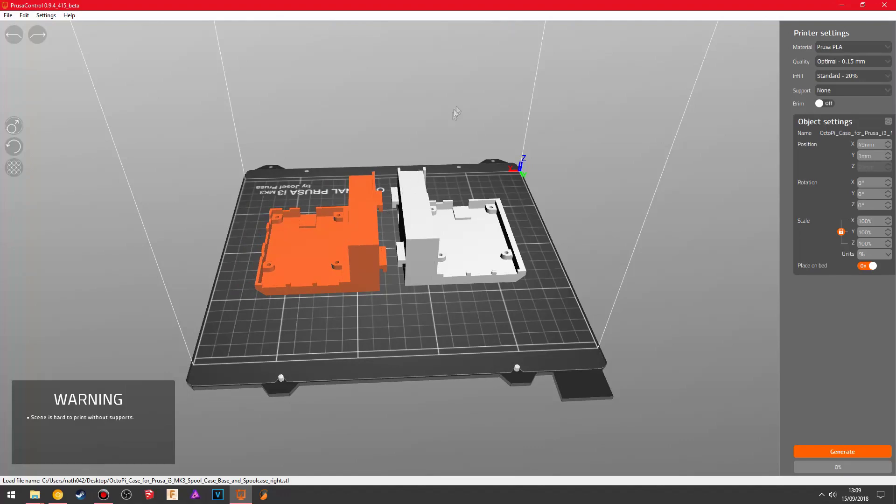
click(449, 117)
scroll(523, 309, up, 1)
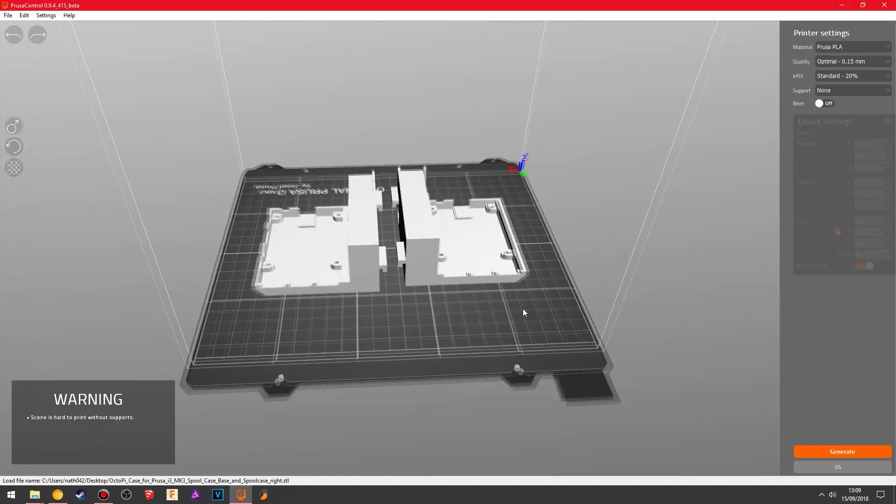
scroll(522, 309, up, 2)
right_drag(387, 287, 584, 254)
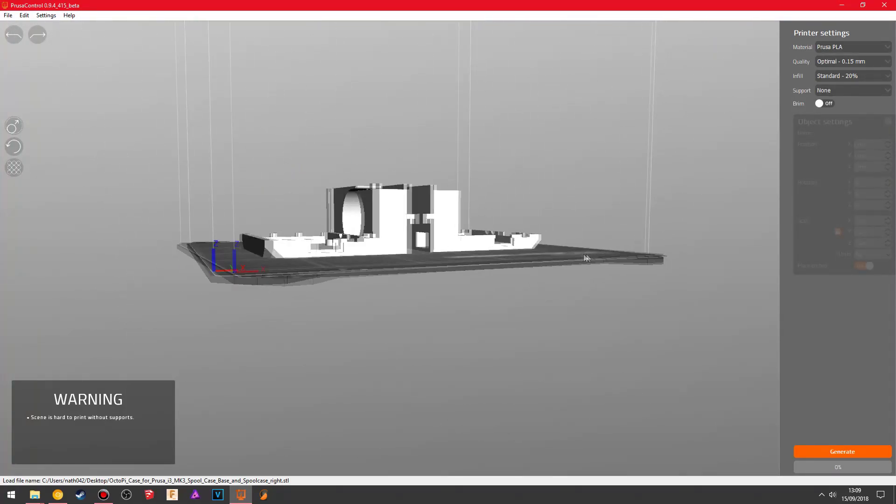
drag(586, 257, 300, 264)
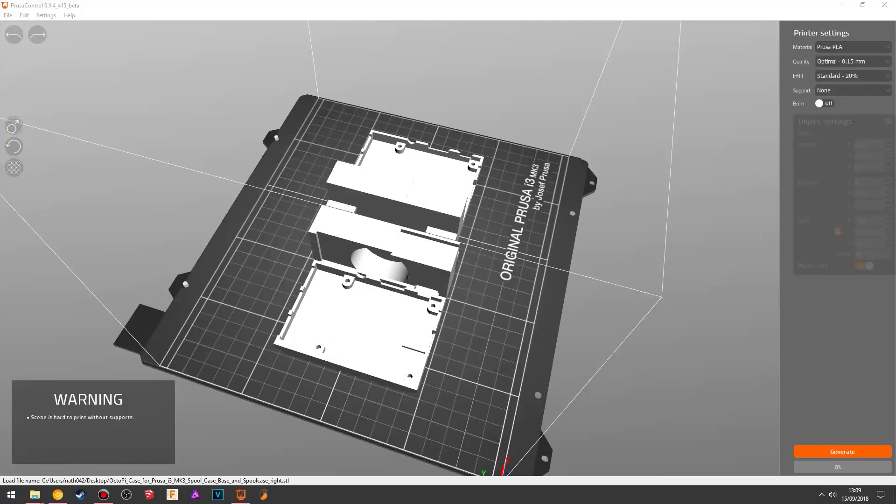
Delete both OctoPi case parts from the print bed
click(407, 229)
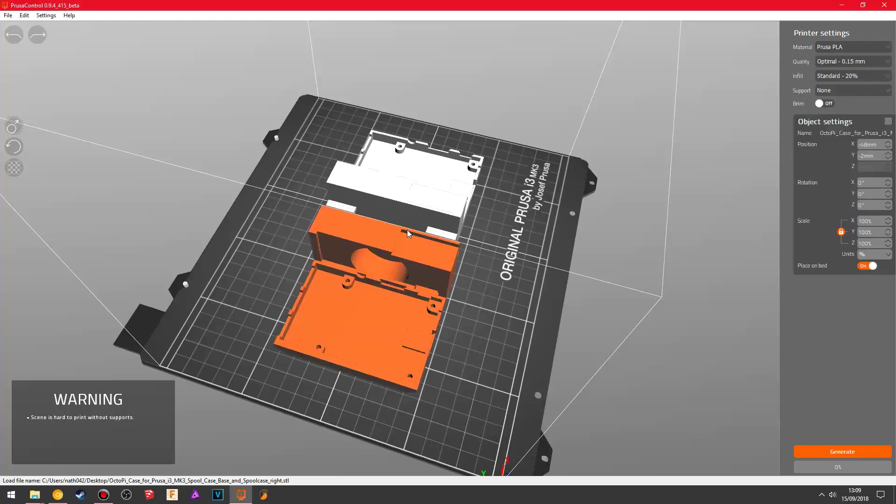
key(Delete)
click(422, 194)
key(Delete)
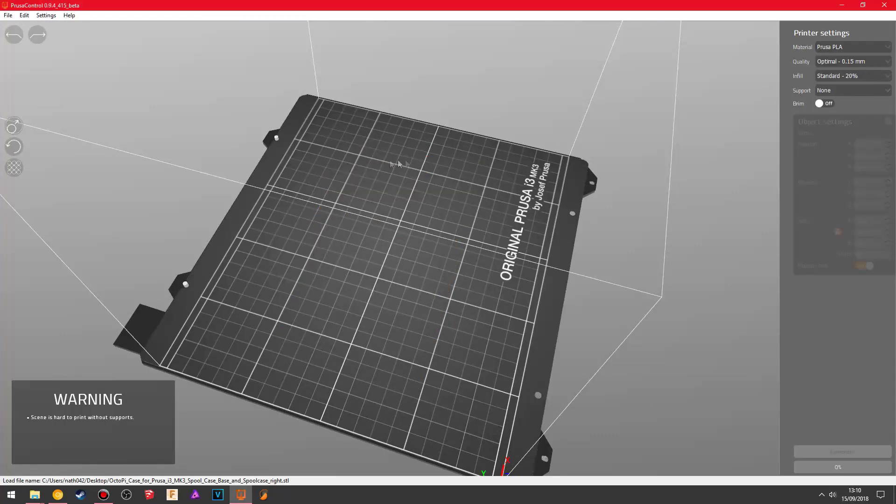
Activate the Scale tool and load Raspberry_Pi_Case_Camera_mount.stl onto the empty print bed
drag(397, 160, 289, 118)
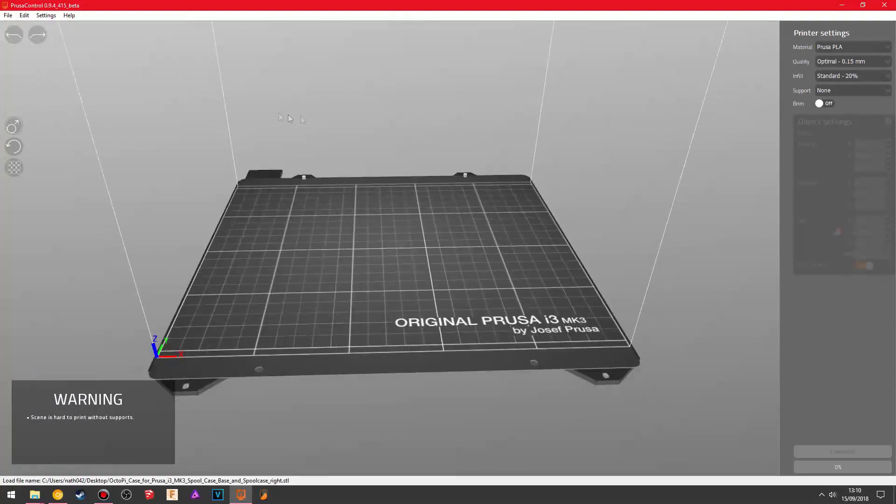
click(14, 127)
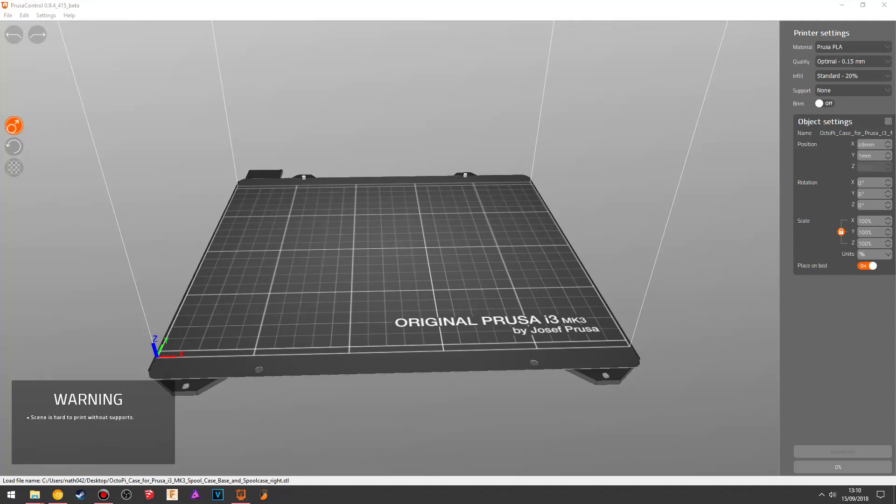
drag(895, 252, 396, 265)
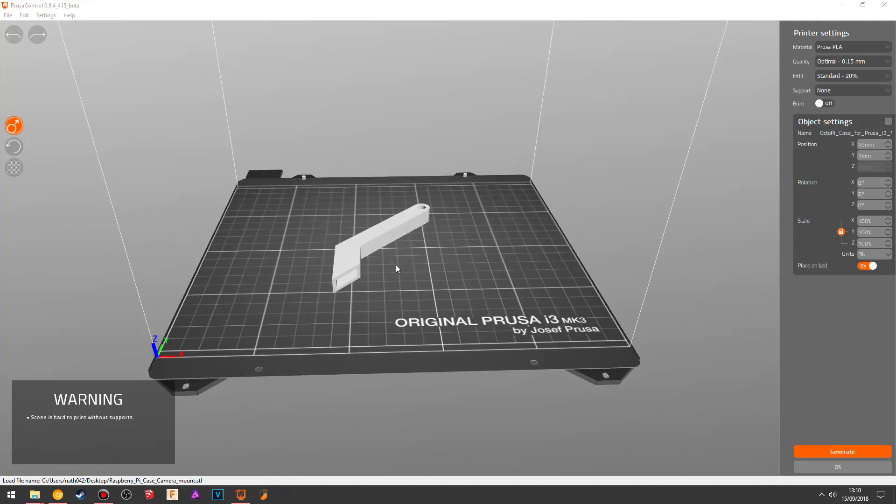
drag(486, 219, 370, 171)
right_drag(369, 170, 378, 174)
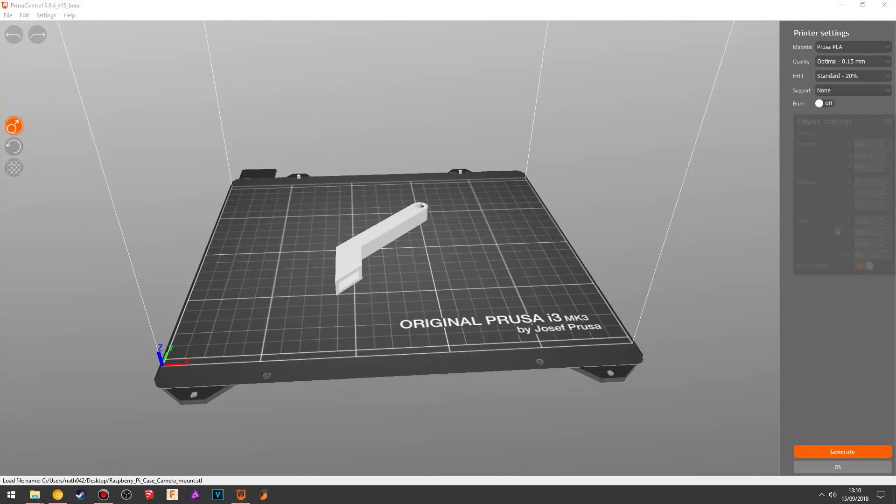
drag(443, 230, 464, 216)
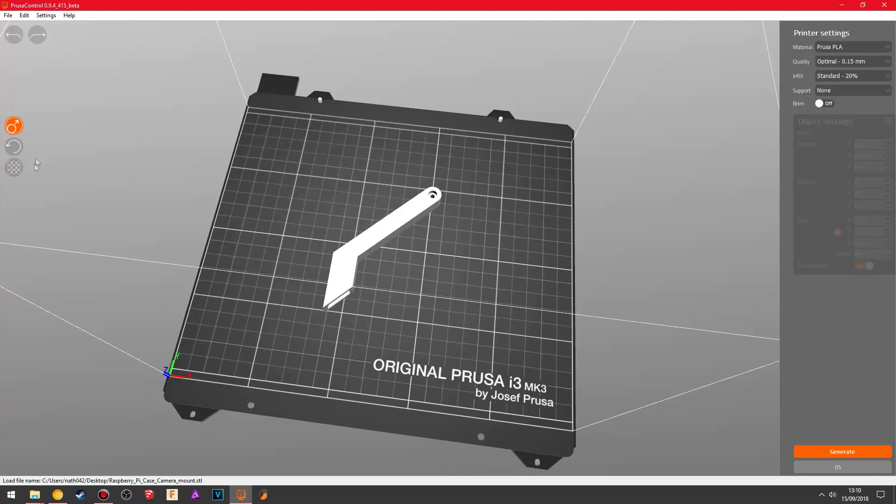
click(14, 146)
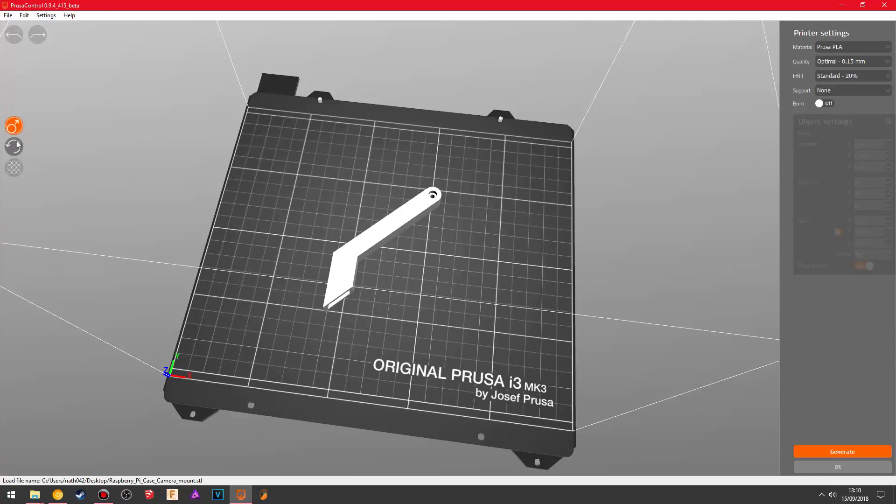
Keep Prusa PLA as the material, and set the print quality to Fast - 0.2 mm and the infill to Sparse - 10%
click(846, 48)
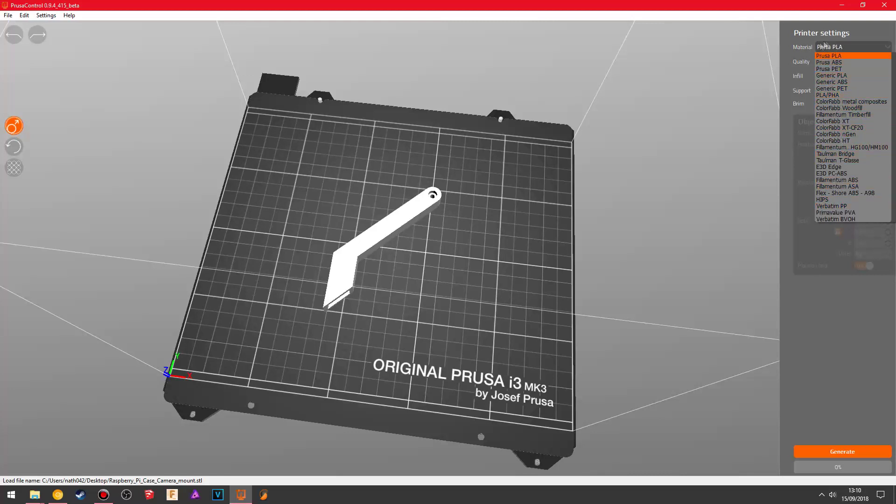
click(806, 55)
click(833, 61)
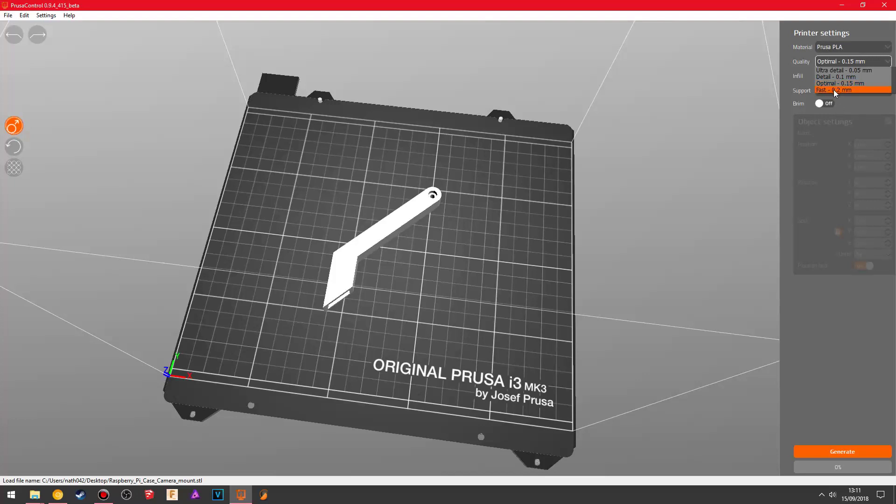
click(834, 90)
click(835, 77)
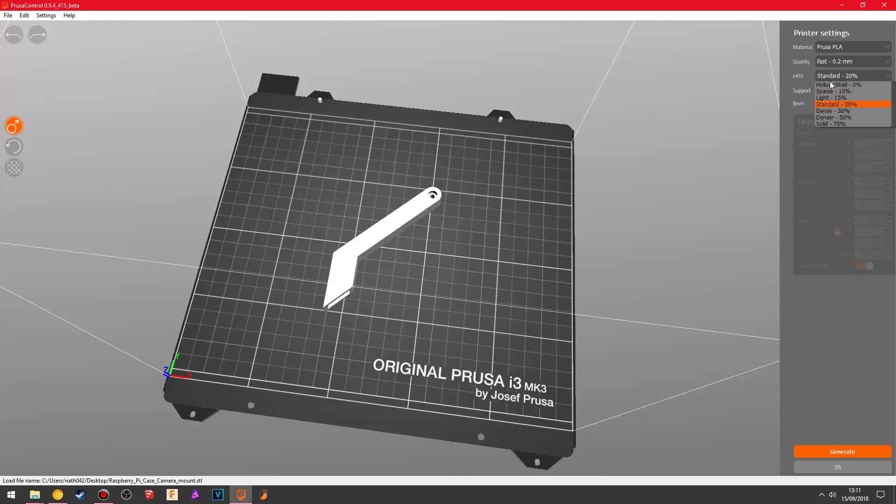
click(829, 92)
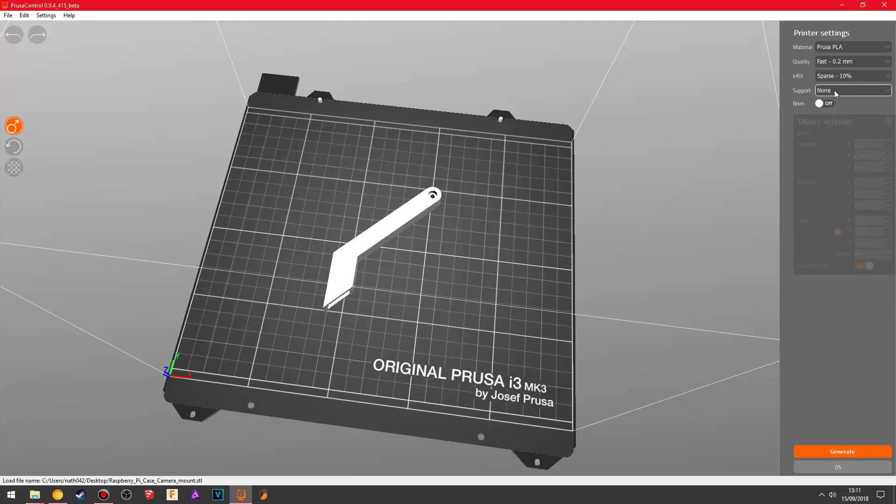
click(835, 93)
click(829, 92)
click(845, 62)
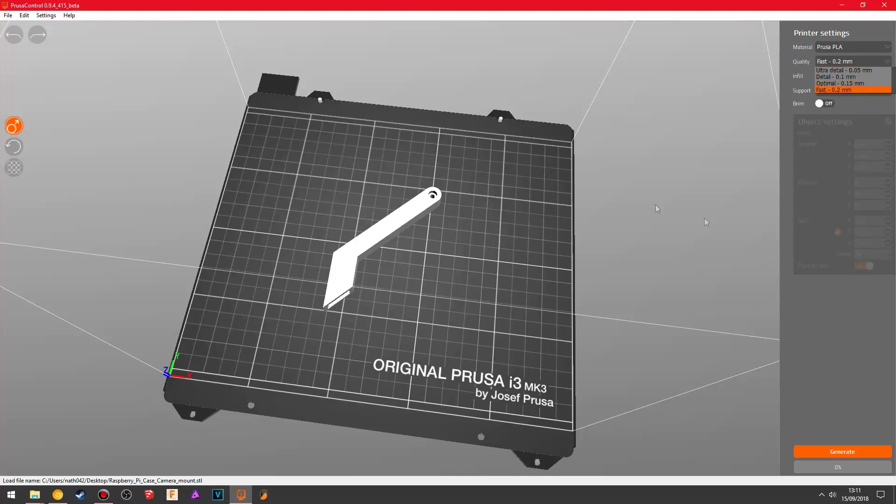
click(454, 3)
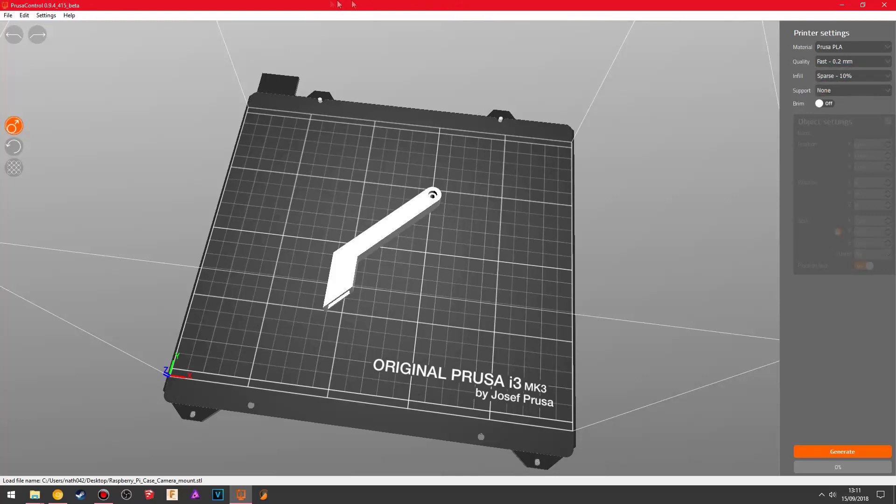
Turn off the Scale tool and set the camera mount's scale to 107% with the axes locked together
click(375, 238)
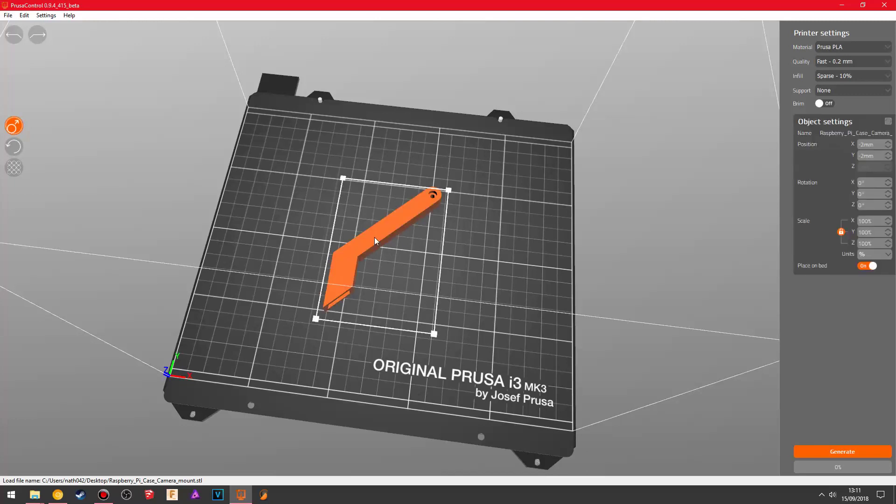
click(477, 270)
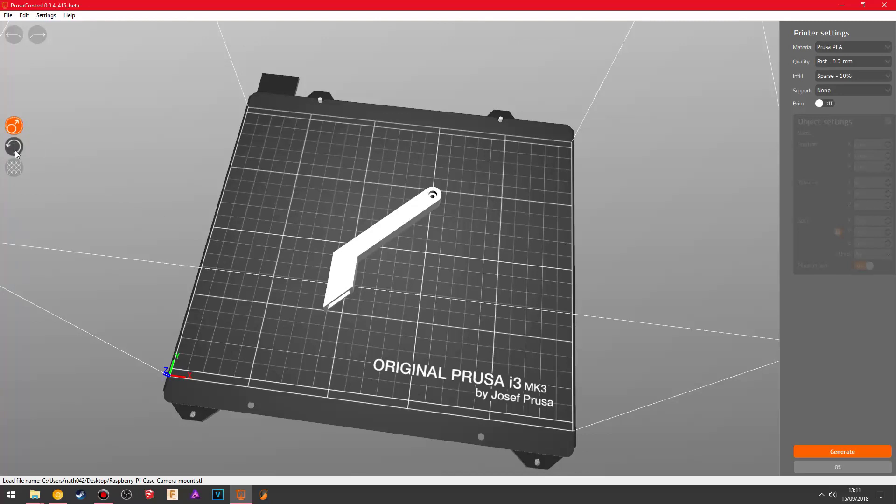
click(14, 124)
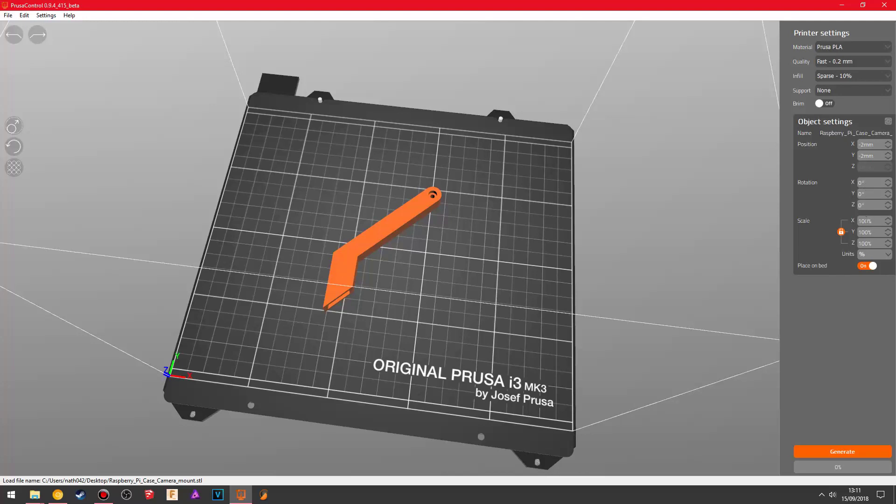
click(888, 218)
click(888, 218)
click(888, 219)
Increase the camera mount's scale to 120% on all three locked axes
click(887, 218)
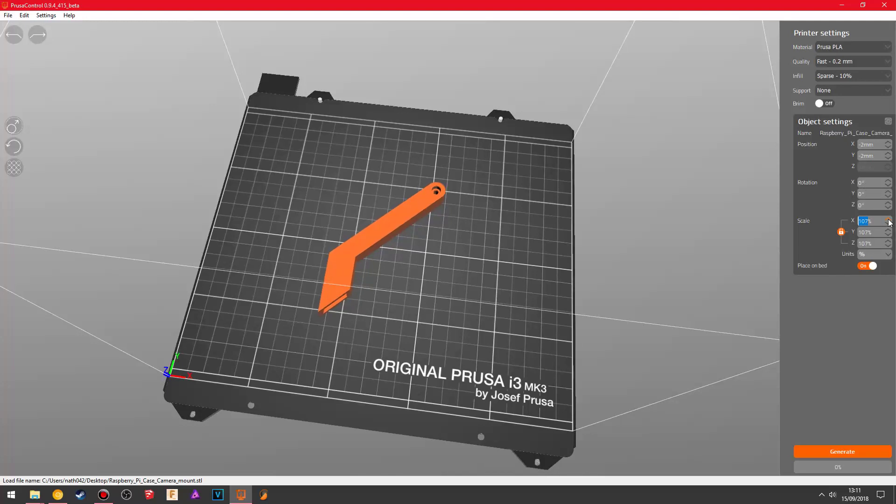
click(887, 218)
click(888, 219)
click(888, 219)
click(888, 218)
click(888, 219)
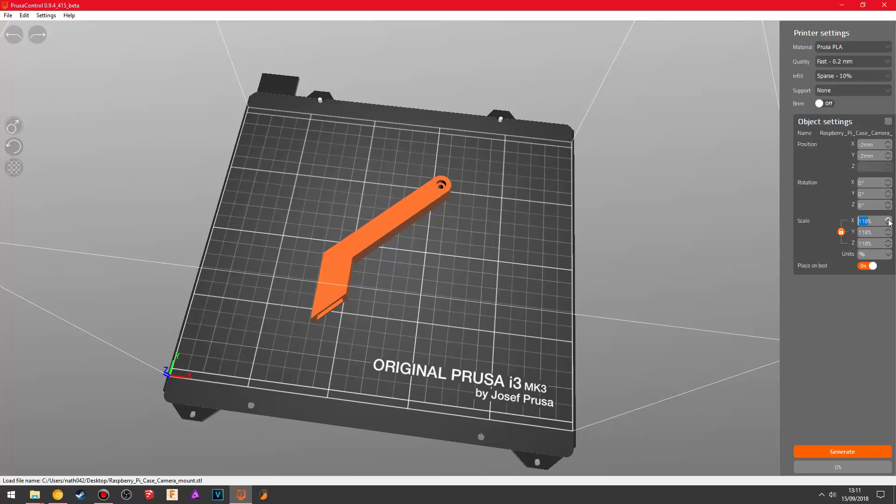
click(887, 219)
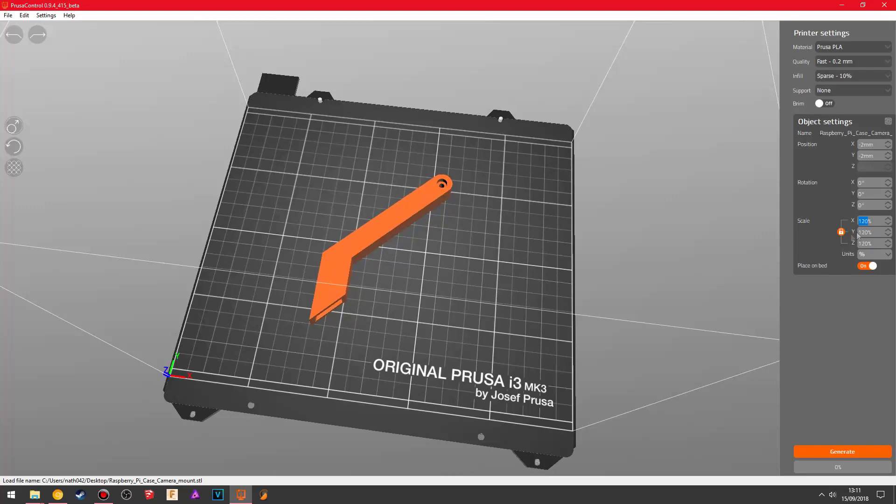
click(485, 247)
mouse_move(435, 249)
right_down()
mouse_move(439, 229)
mouse_move(487, 200)
mouse_move(558, 197)
mouse_move(455, 203)
mouse_move(430, 234)
mouse_move(443, 251)
right_up()
click(403, 210)
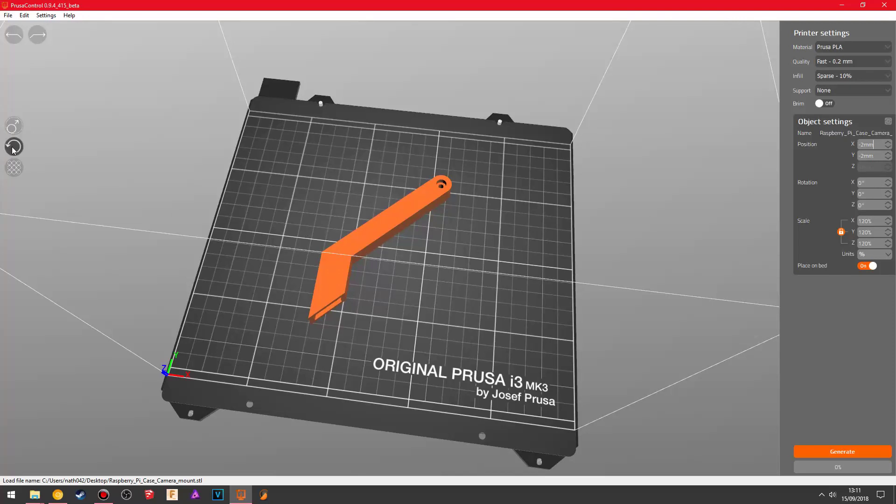
Reset the camera mount to position 0 mm, rotation 0° and scale 100% on its axes
right_drag(491, 254, 505, 197)
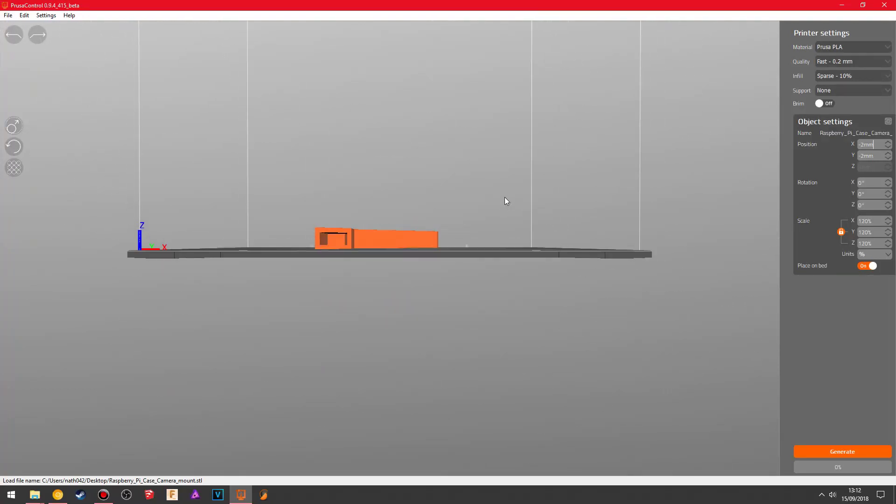
click(891, 181)
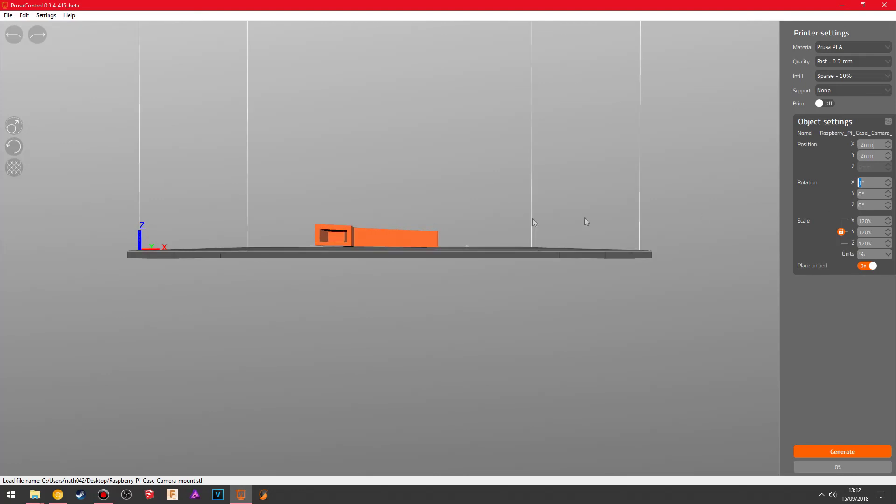
drag(433, 155, 437, 168)
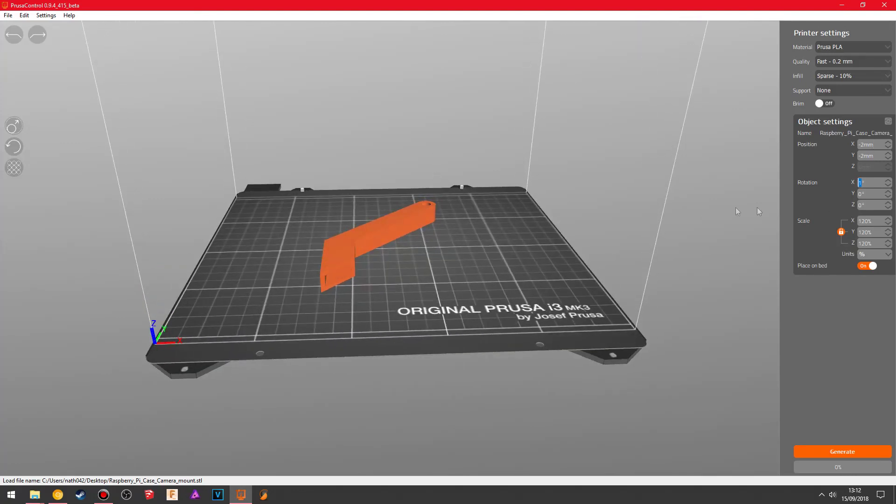
click(888, 121)
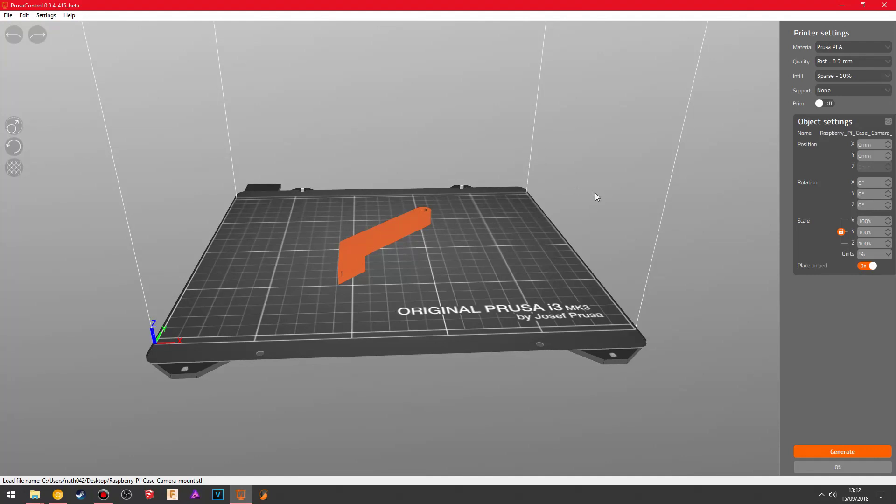
Turn on the Rotate tool, move the camera mount to X 0 mm and Y 3 mm without rotating it, and turn the tool off
drag(594, 196, 365, 202)
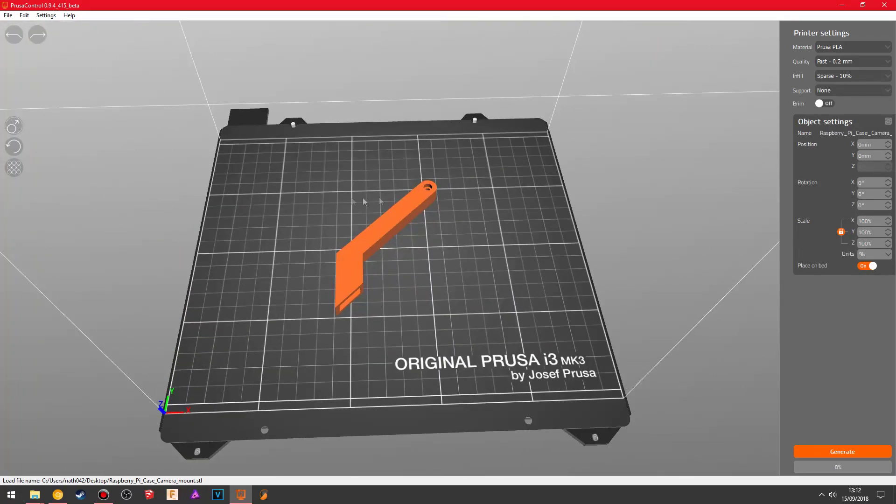
click(18, 147)
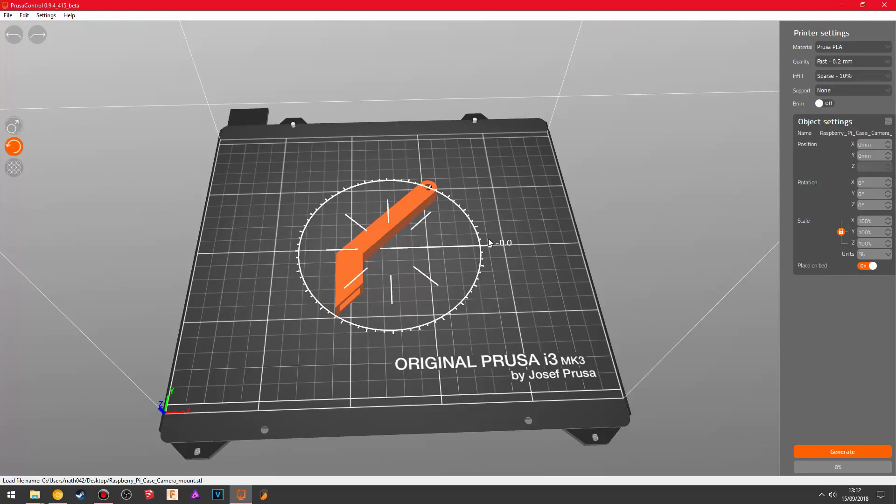
click(480, 262)
click(391, 234)
mouse_move(425, 254)
right_down()
mouse_move(359, 303)
mouse_move(412, 260)
mouse_move(469, 241)
mouse_move(476, 278)
mouse_move(437, 243)
right_up()
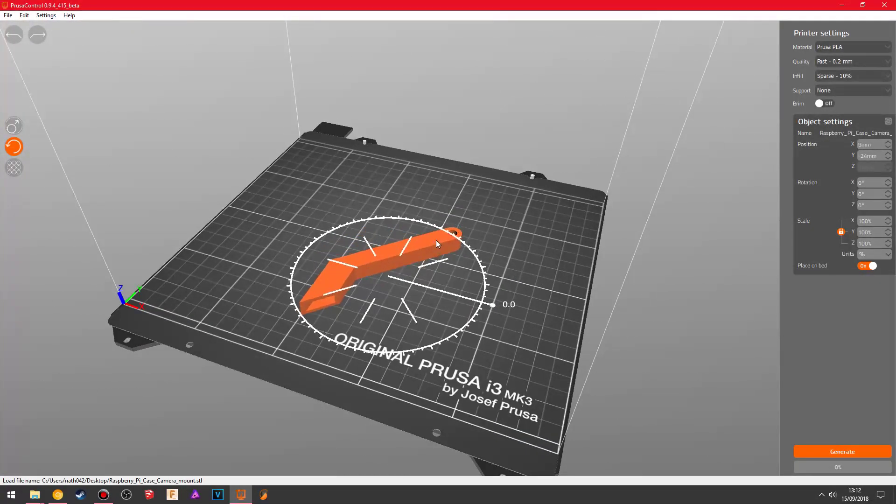
drag(437, 244, 476, 241)
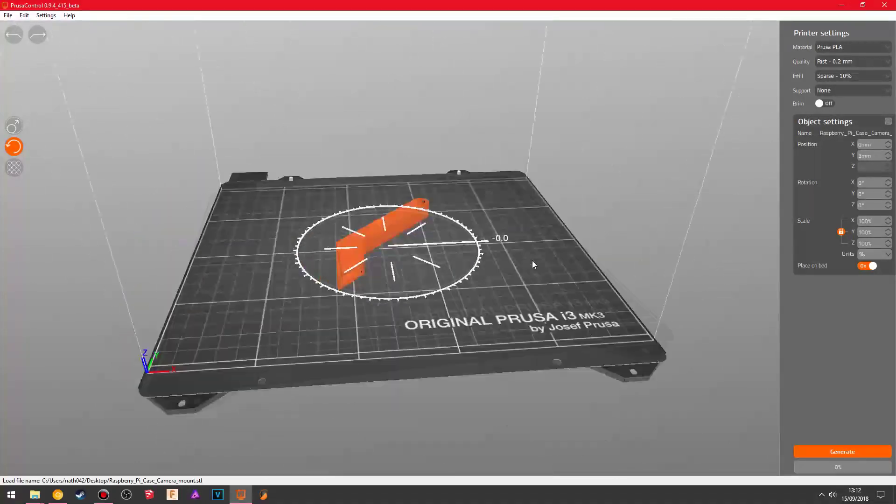
right_drag(532, 261, 367, 293)
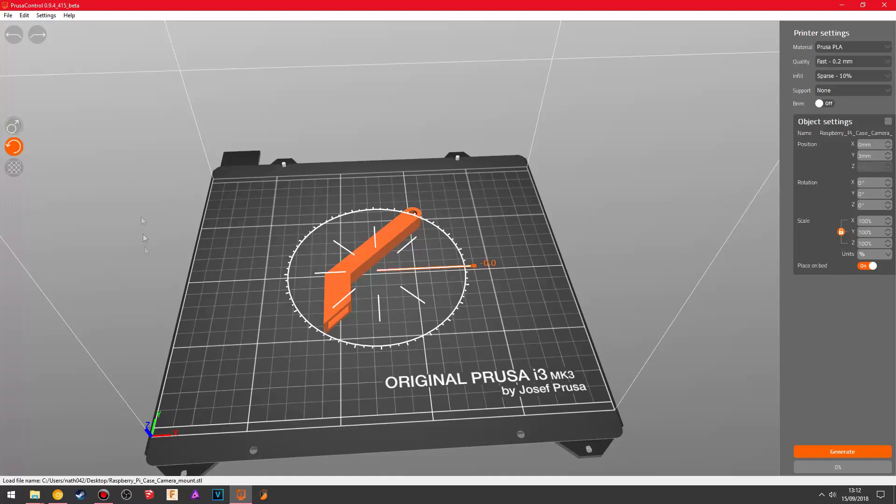
click(13, 146)
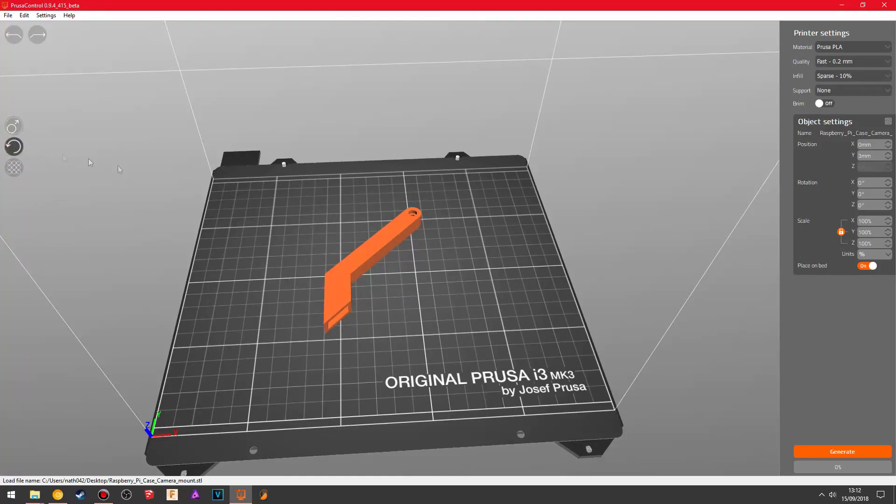
Switch Place on bed off and back on for the camera mount
click(865, 268)
click(864, 268)
right_drag(550, 212, 452, 159)
drag(452, 160, 453, 155)
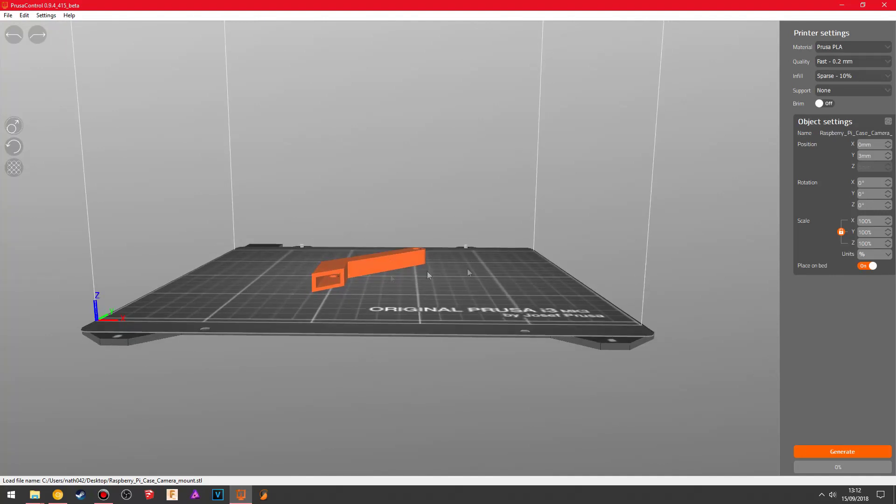
Check the available support options and leave support set to None
drag(508, 275, 474, 332)
drag(553, 184, 500, 201)
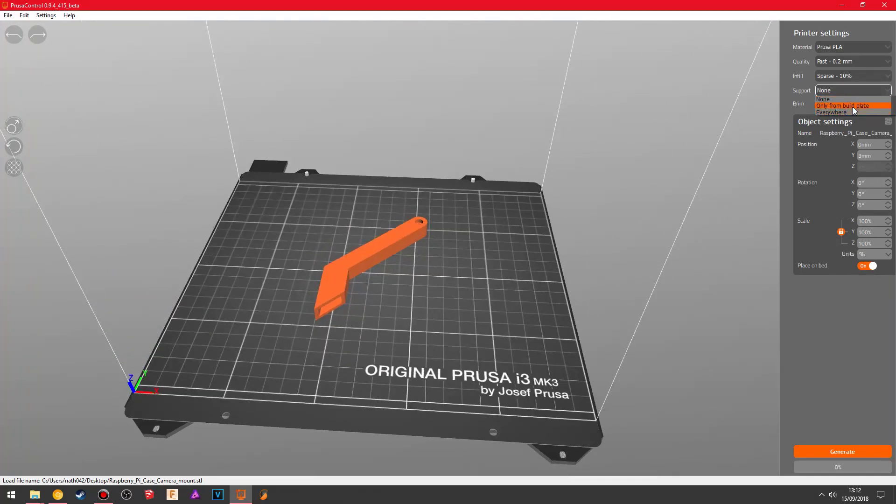
click(796, 117)
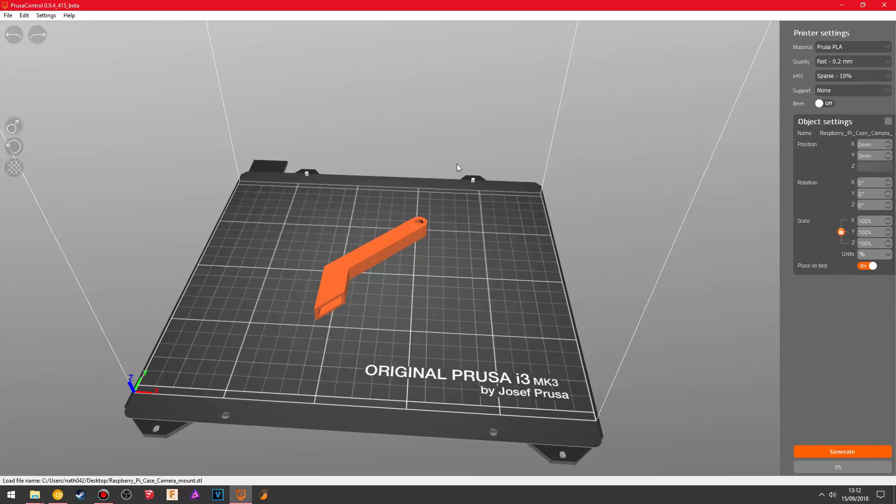
right_drag(414, 125, 417, 134)
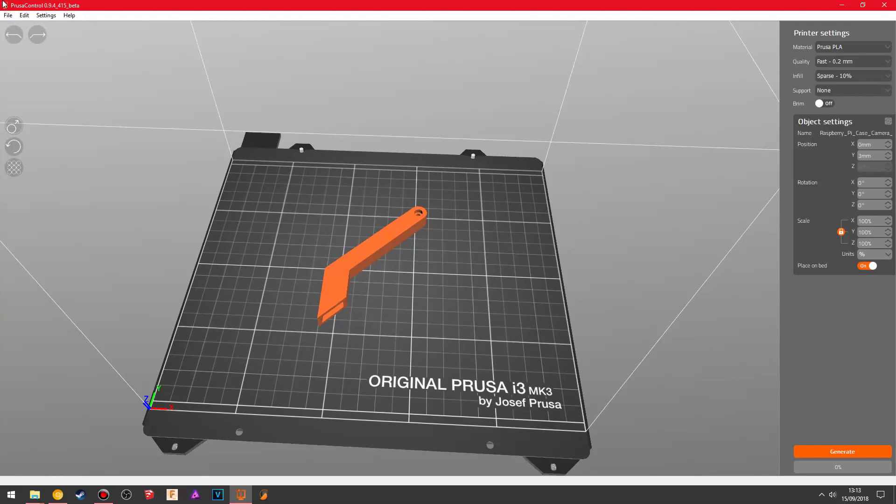
click(42, 16)
mouse_move(8, 16)
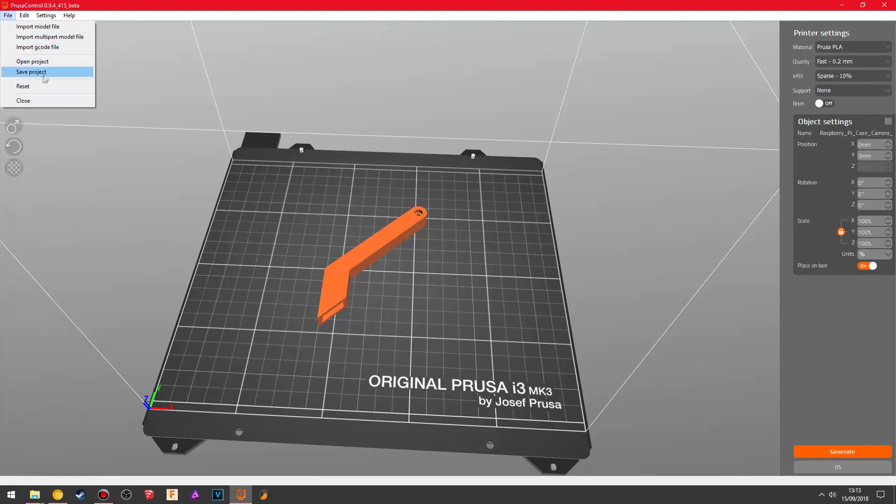
right_drag(505, 269, 420, 226)
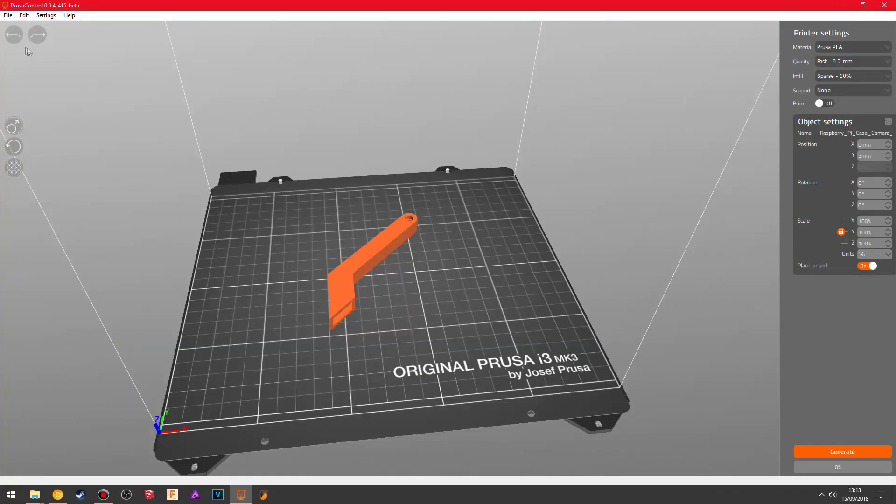
View the program's About information for its version and slicing engine, and close it
click(7, 16)
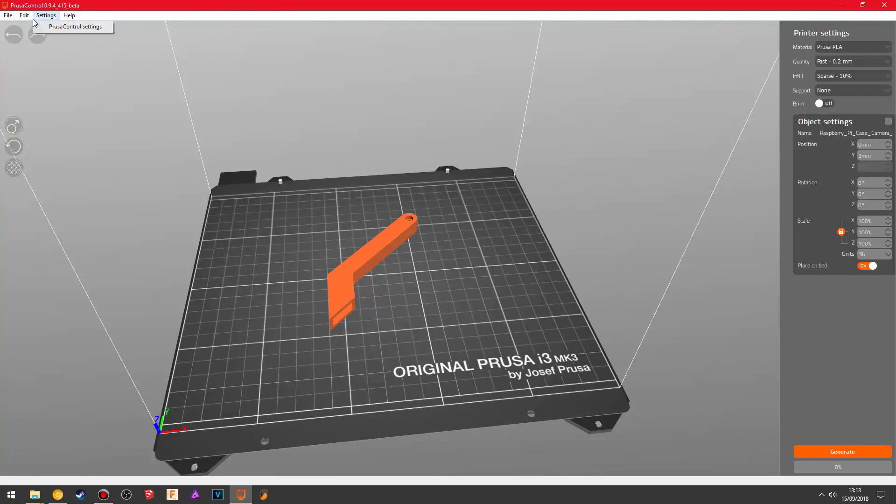
mouse_move(47, 17)
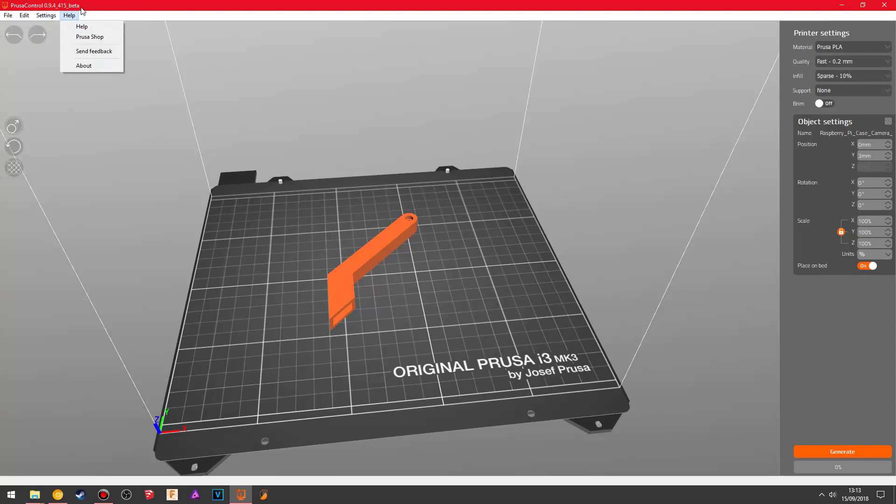
click(82, 69)
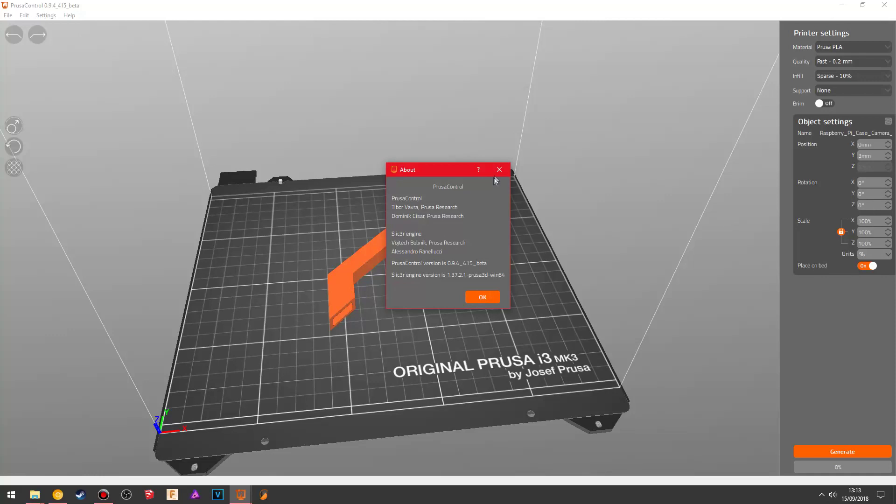
click(500, 171)
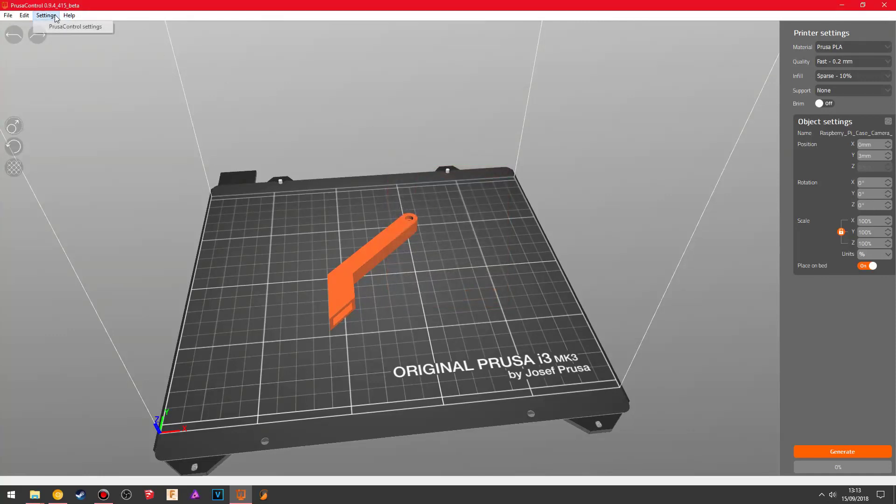
Open the PrusaControl settings, examine the nozzle sizes offered for the Original Prusa i3 MK3, and cancel without changing anything
click(29, 15)
click(44, 29)
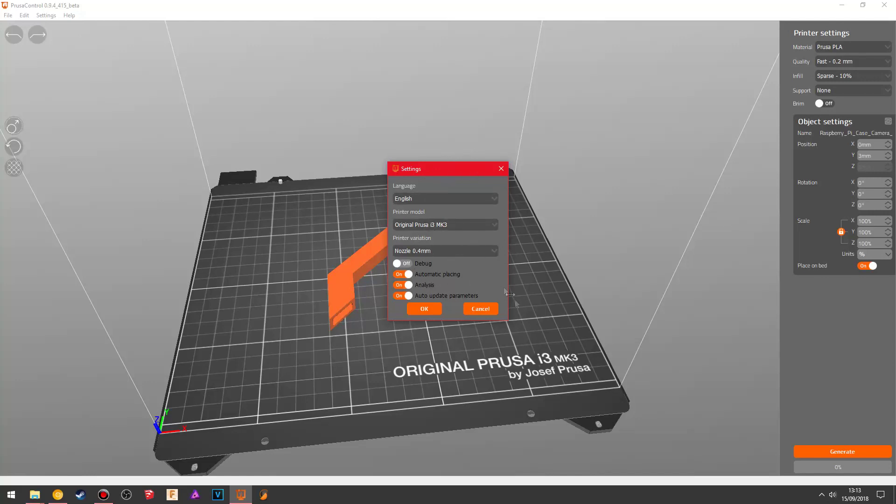
drag(454, 174, 657, 112)
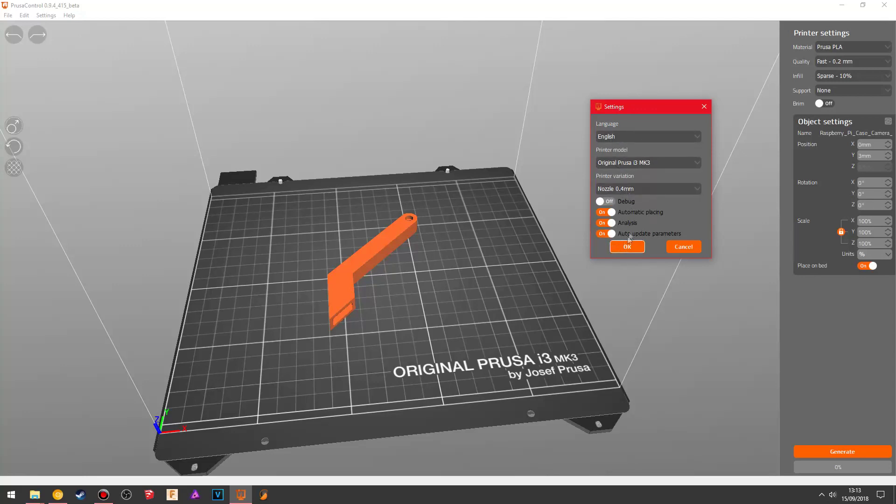
click(638, 190)
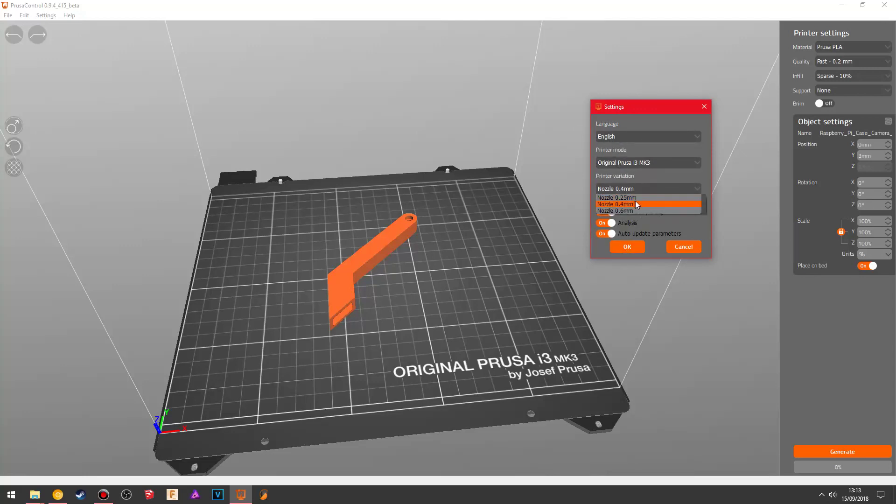
click(633, 191)
click(648, 189)
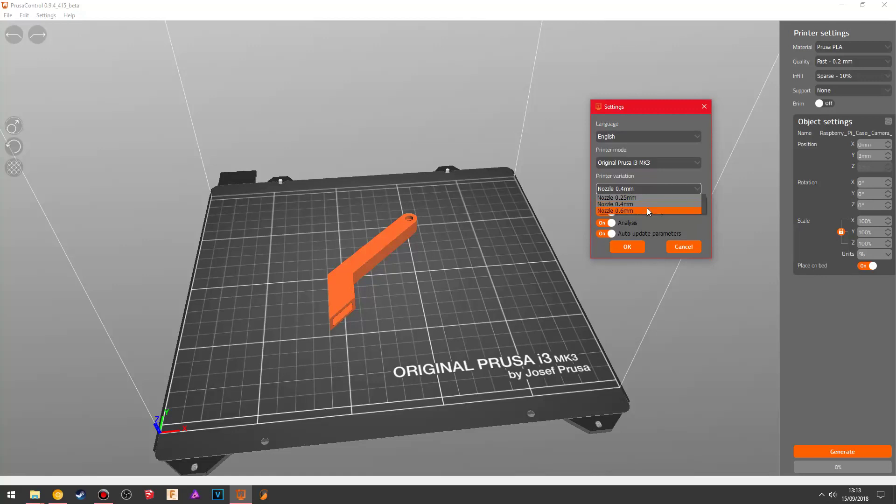
click(635, 182)
click(636, 188)
click(625, 187)
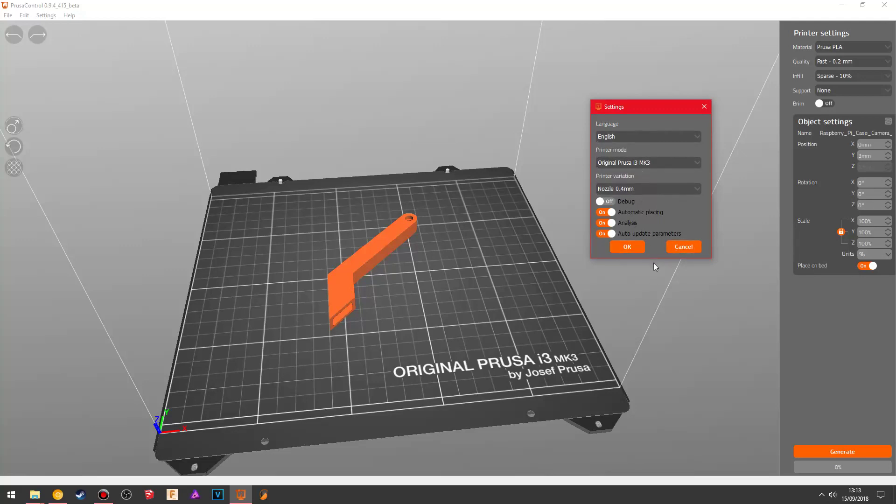
click(689, 248)
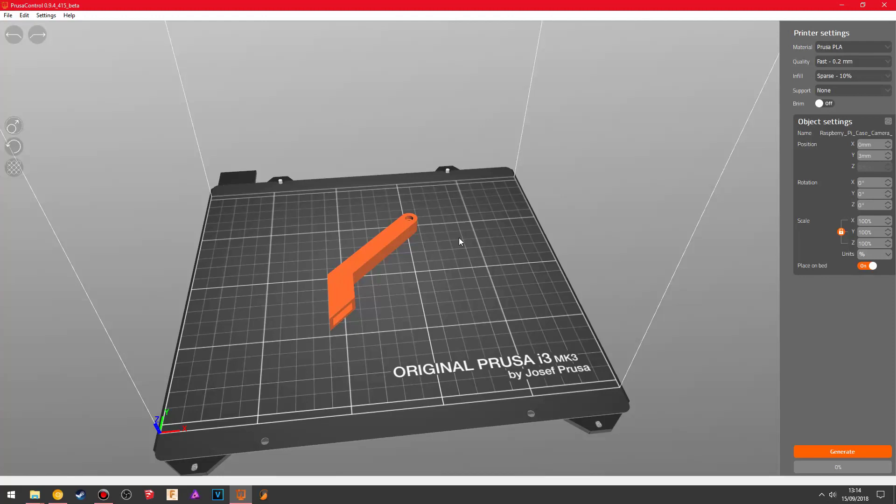
Generate the G-code for the camera mount with the current print settings
click(416, 273)
click(364, 262)
right_drag(410, 272, 412, 273)
right_drag(534, 267, 521, 264)
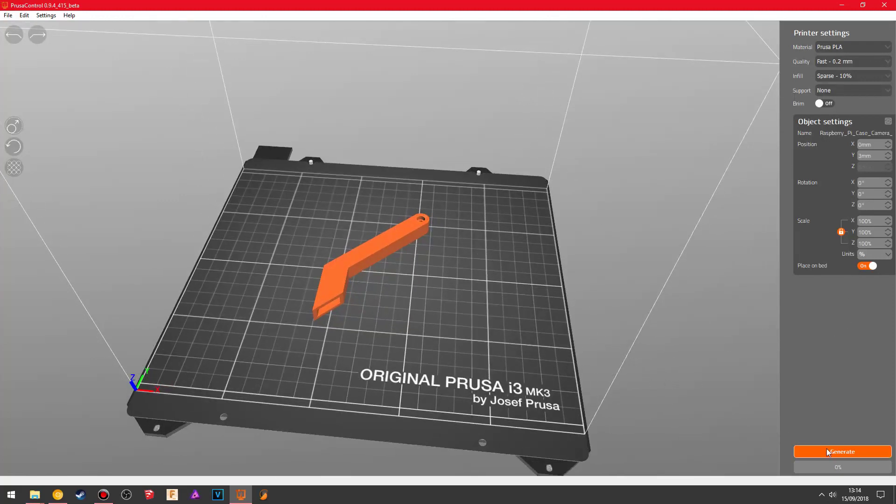
drag(484, 310, 417, 216)
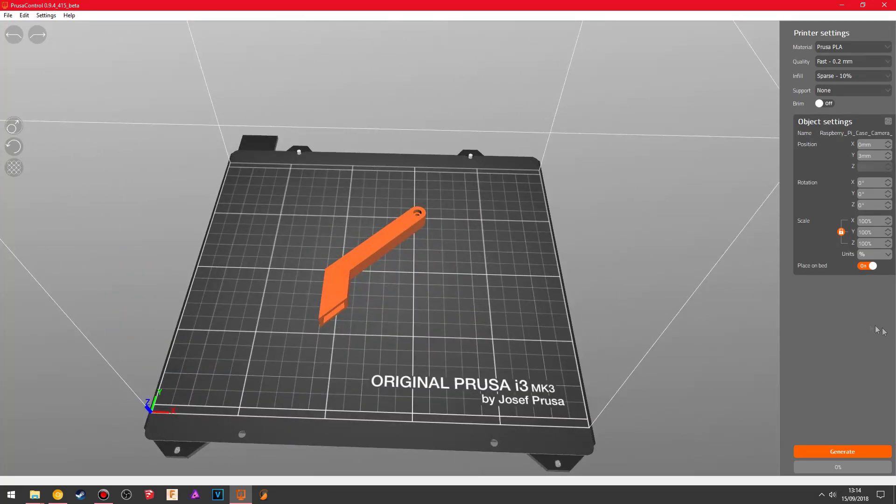
click(835, 450)
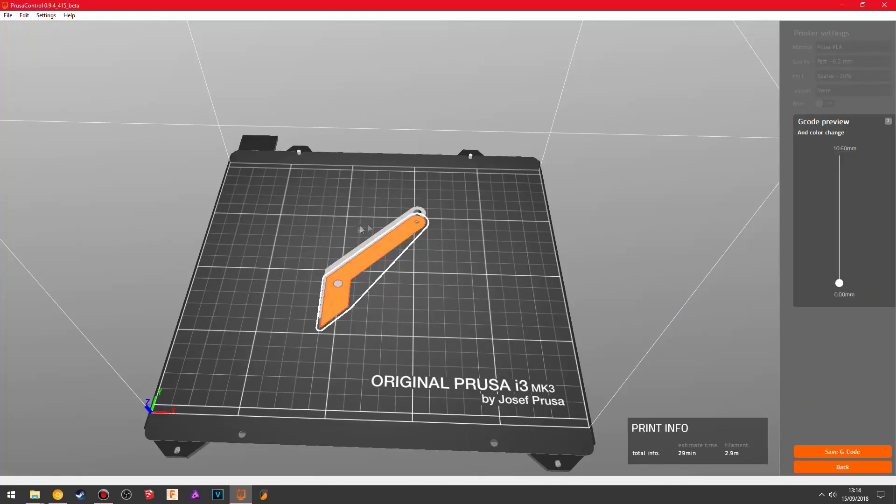
Examine the sliced camera mount in the G-code preview and set the previewed layer height to 0.0 mm
scroll(452, 284, up, 5)
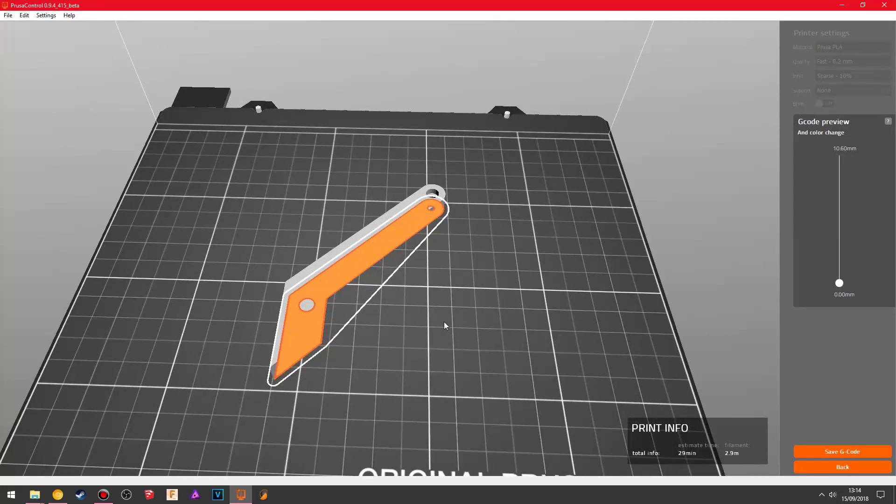
drag(443, 325, 498, 293)
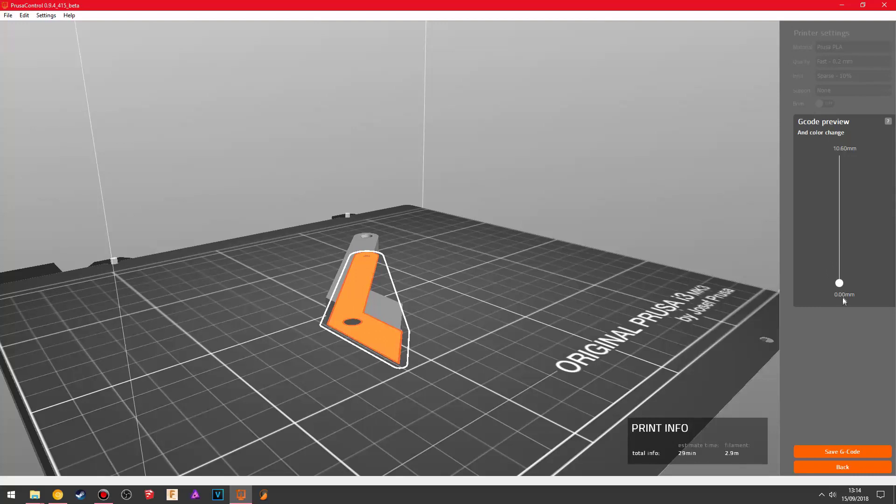
click(839, 283)
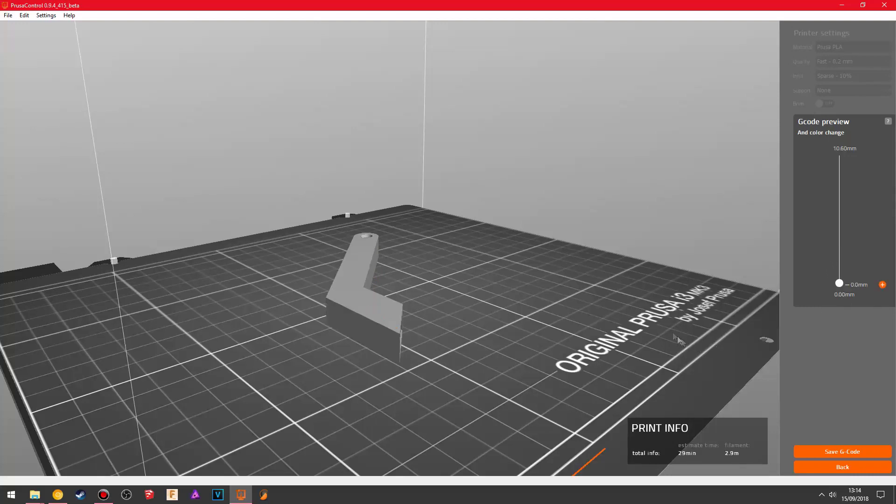
drag(679, 336, 592, 347)
scroll(591, 347, down, 2)
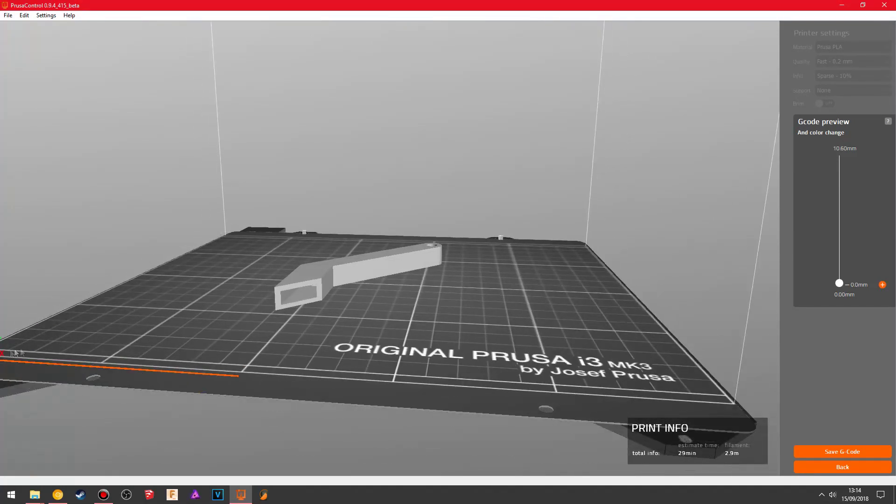
Preview the camera mount's layers from 0.20 mm up to the full 10.60 mm height
drag(839, 282, 842, 269)
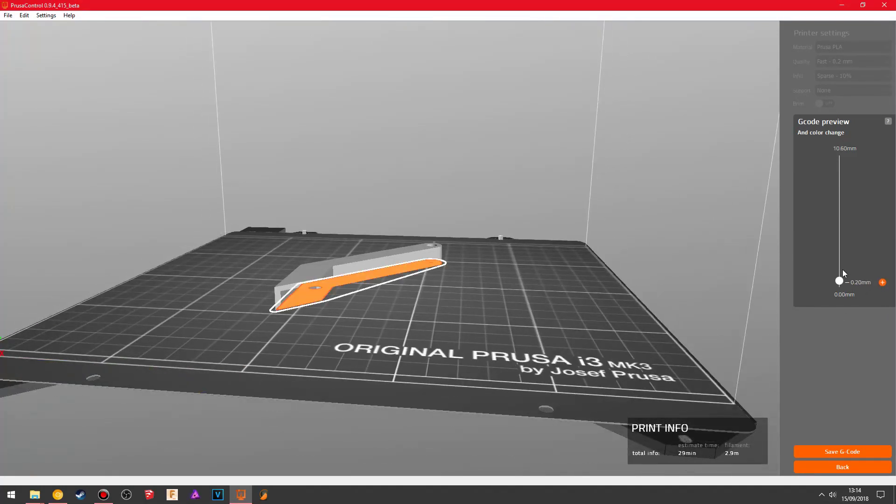
scroll(843, 269, up, 14)
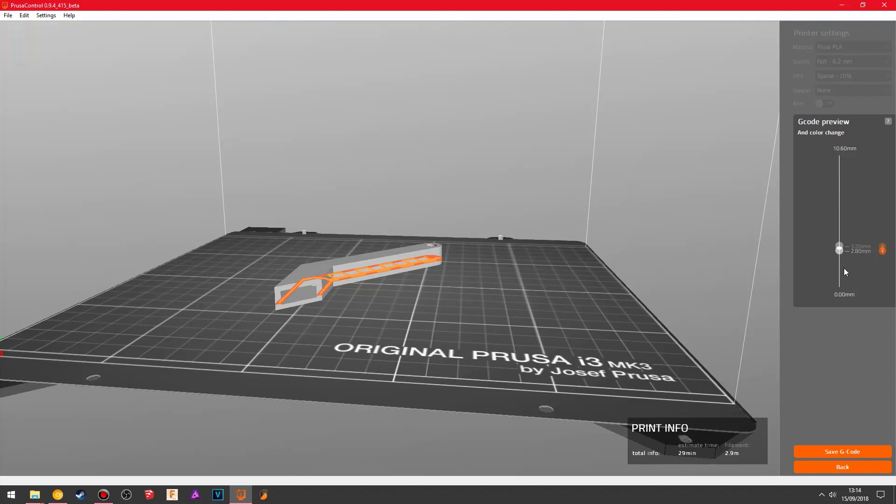
scroll(844, 269, up, 20)
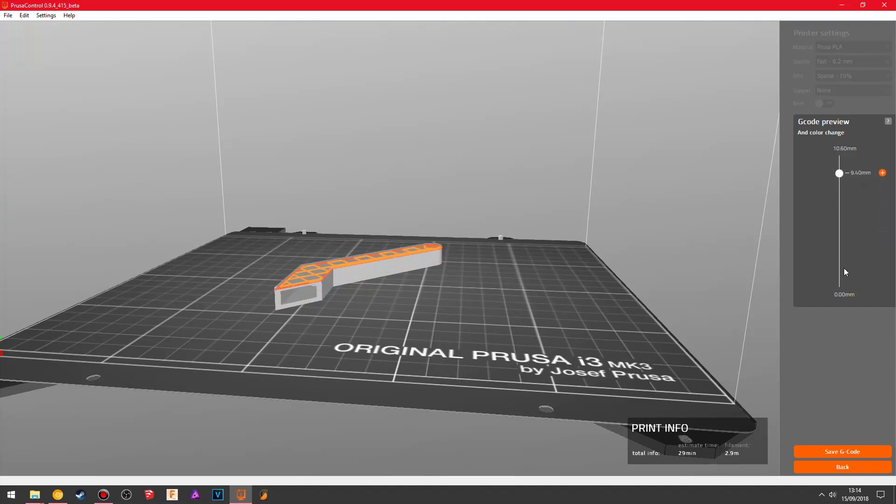
scroll(843, 268, up, 6)
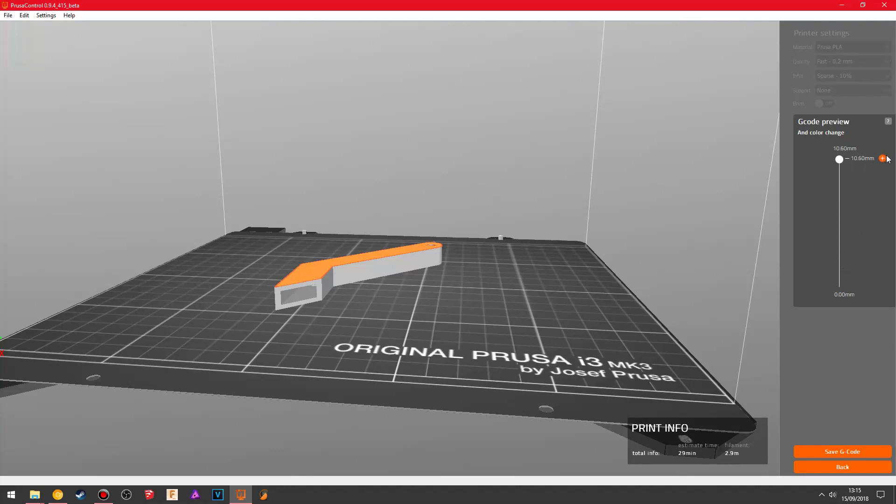
Examine the camera mount's inner layers at 3.80 mm and 5.40 mm from above, and return the previewed height to 10.60 mm
drag(838, 159, 836, 240)
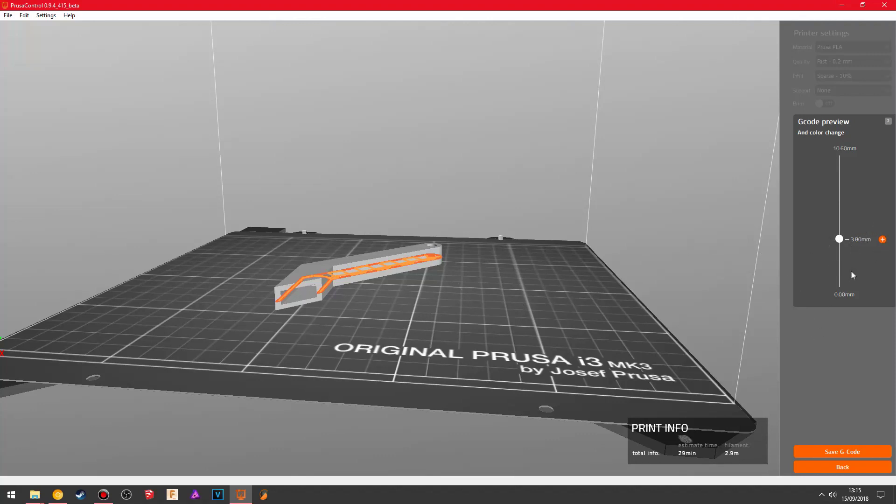
drag(839, 240, 845, 221)
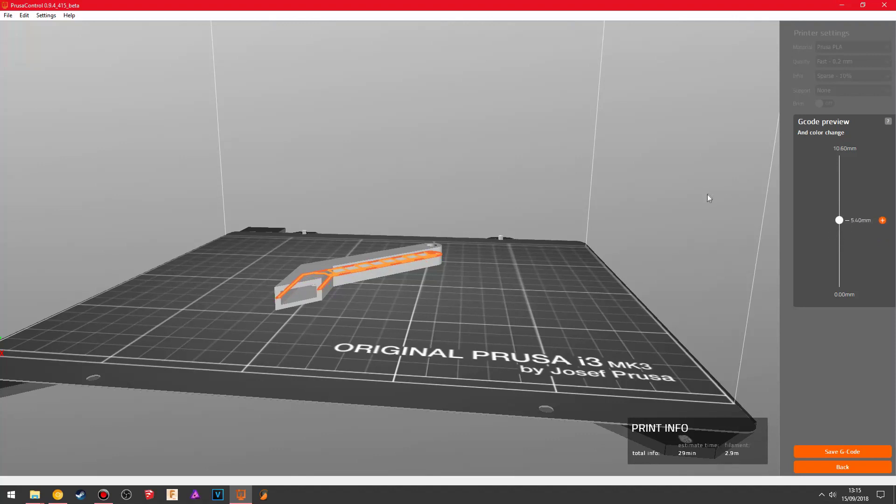
drag(707, 194, 711, 227)
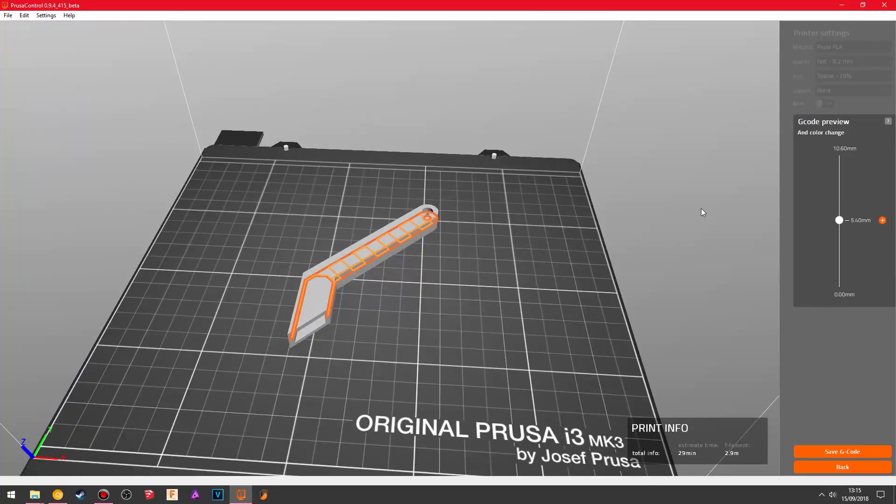
drag(702, 211, 711, 240)
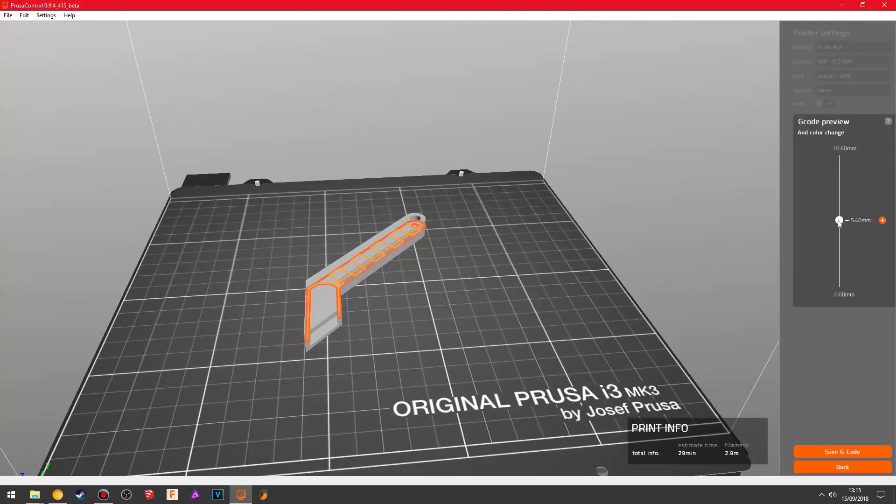
drag(841, 224, 861, 128)
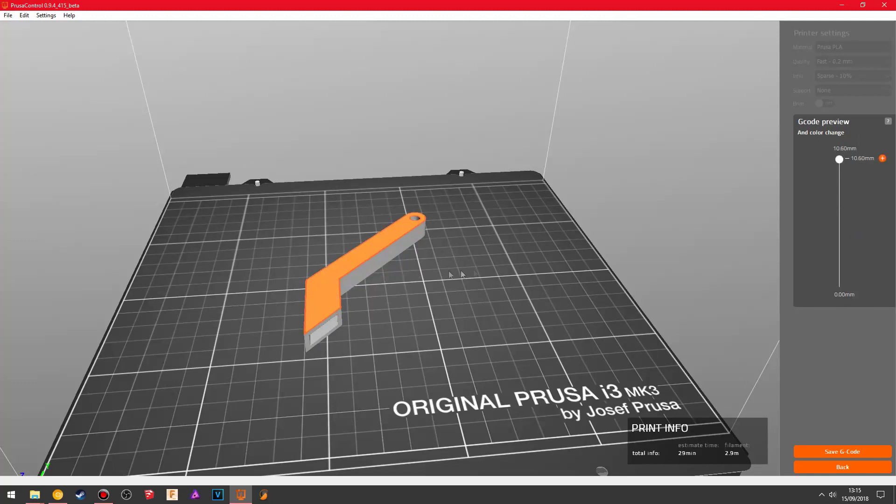
scroll(474, 259, up, 1)
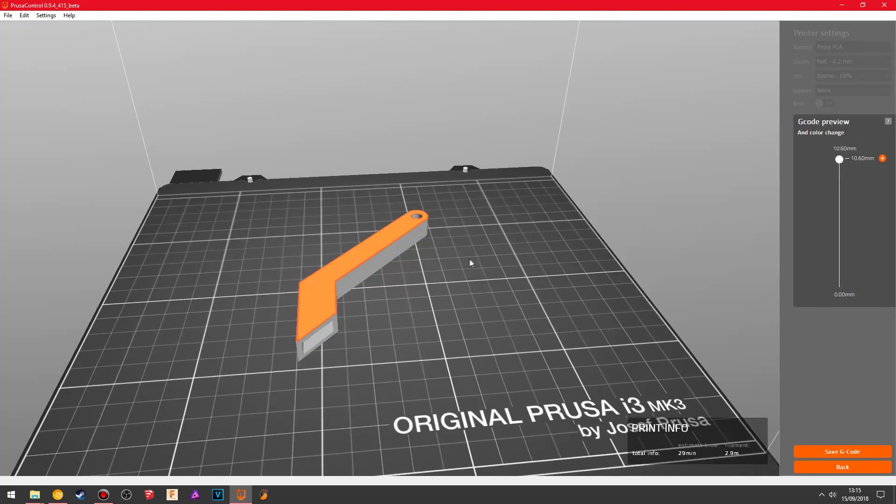
Save the G-code to the PRUSAI3MK3 (G:) drive as Raspberry_Pi_Case_Camera_mount_PLA_FAST.gcode
click(844, 451)
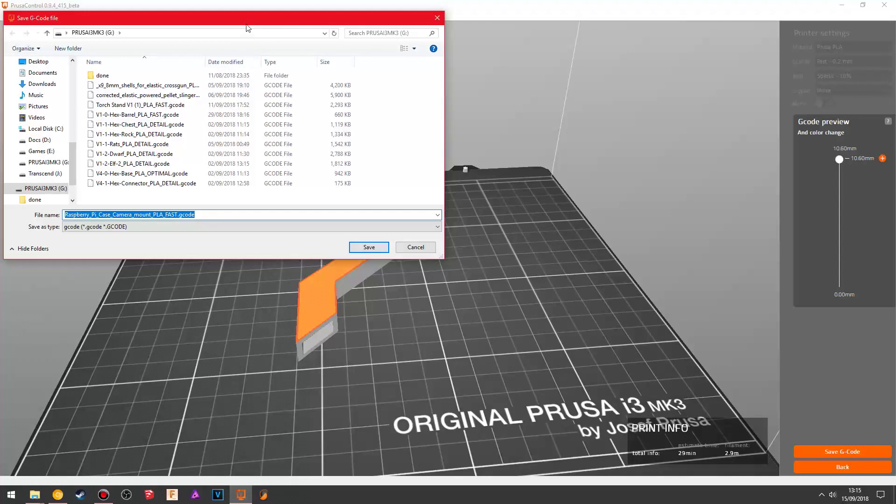
drag(246, 23, 612, 59)
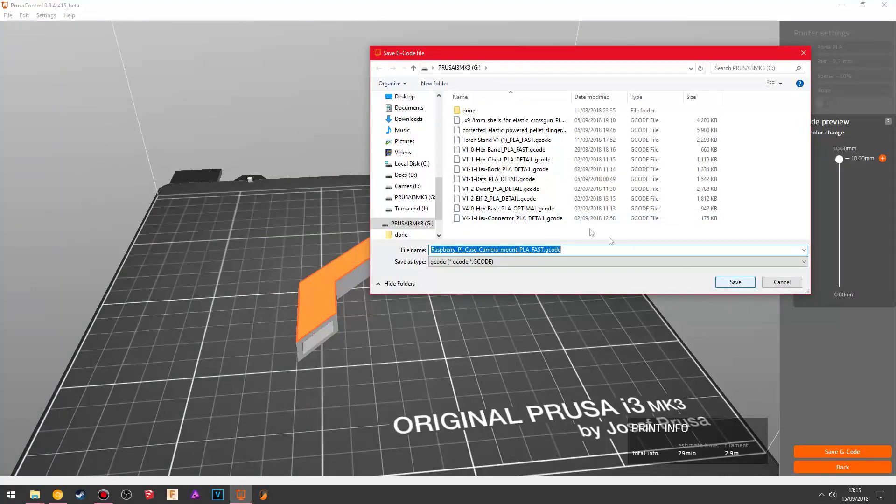
click(743, 283)
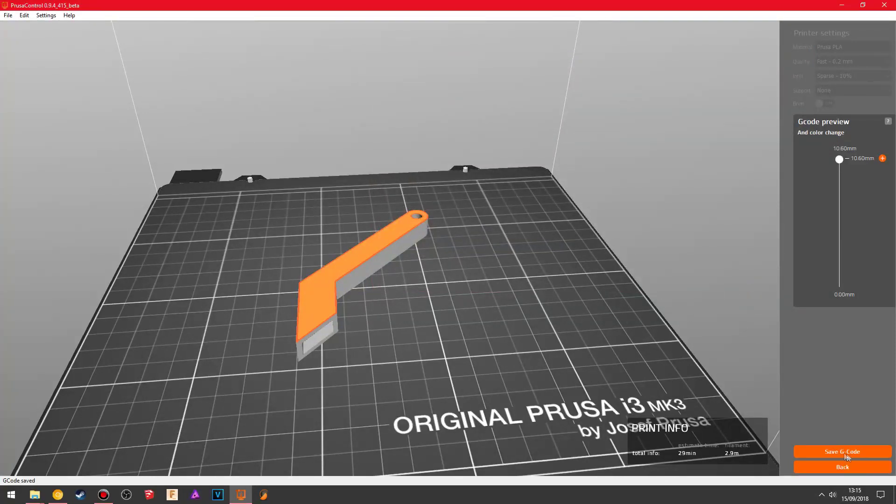
Leave the G-code preview and delete the camera mount from the print bed
click(834, 467)
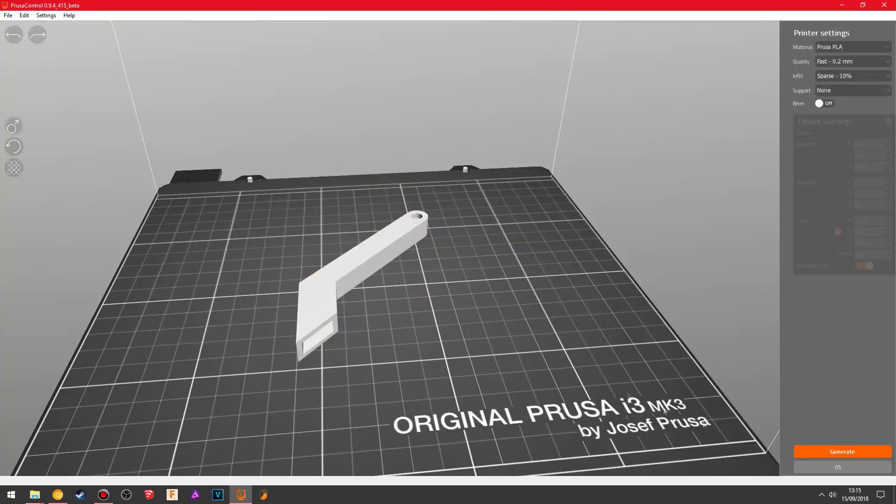
click(375, 255)
key(Delete)
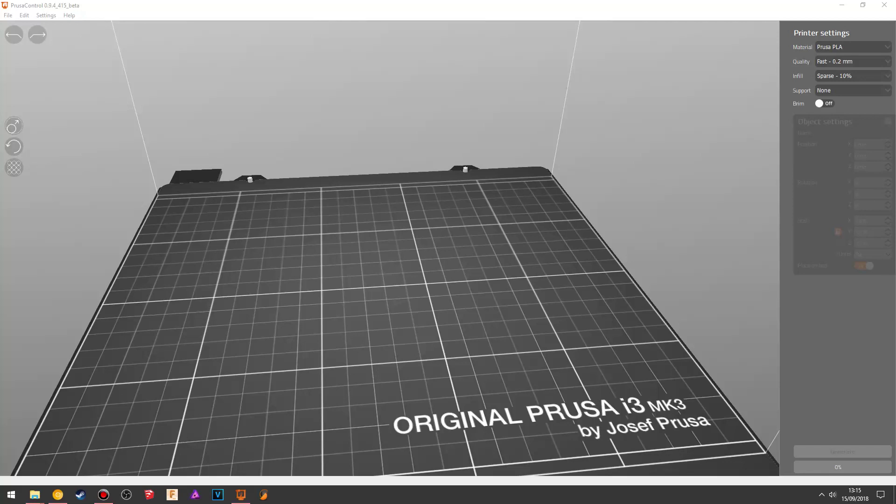
click(534, 78)
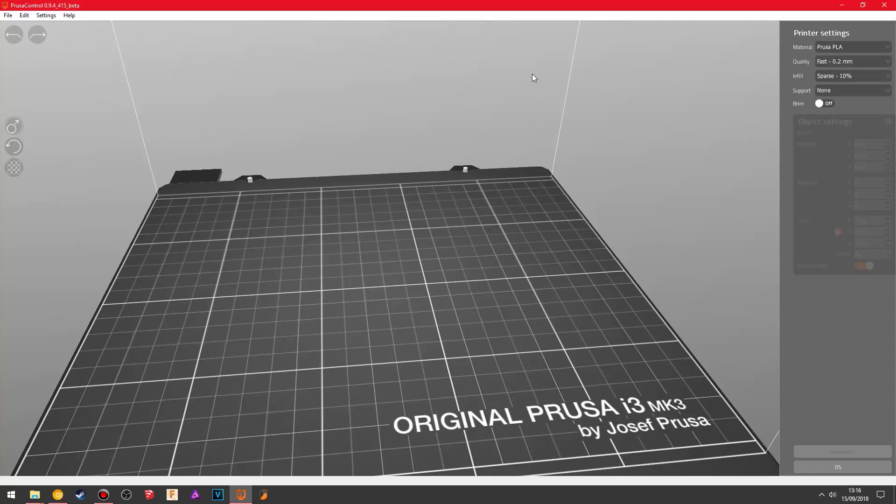
mouse_move(556, 63)
right_down()
mouse_move(502, 71)
mouse_move(543, 57)
right_up()
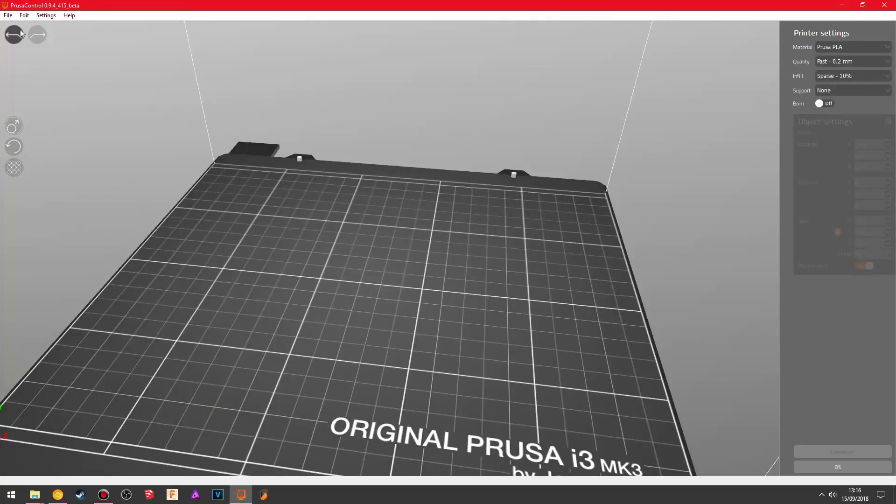
right_drag(322, 170, 340, 174)
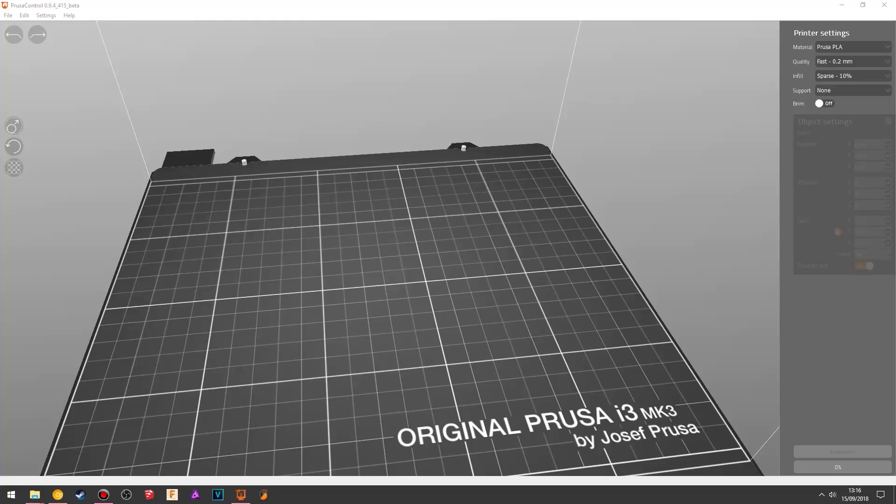
Load OctoPi_Case_for_Prusa_i3_MK3_Spool_Case_Base_and_Spoolcase.stl from the desktop onto the print bed
drag(891, 127, 362, 237)
scroll(617, 322, down, 2)
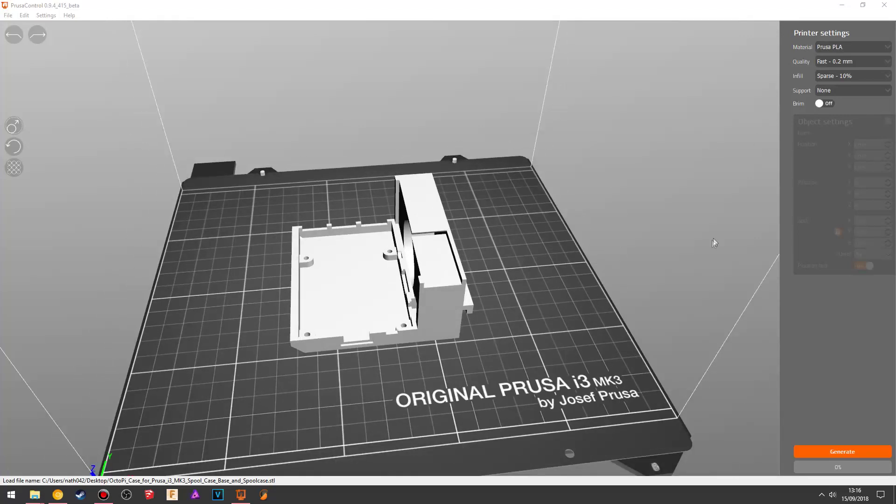
right_drag(713, 238, 681, 285)
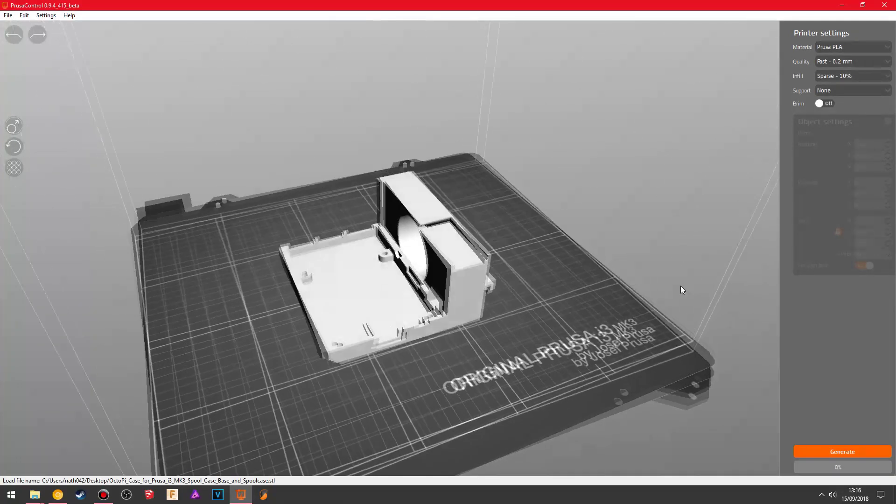
Keep the infill at Sparse - 10% and generate the G-code for the spool case without supports
click(848, 75)
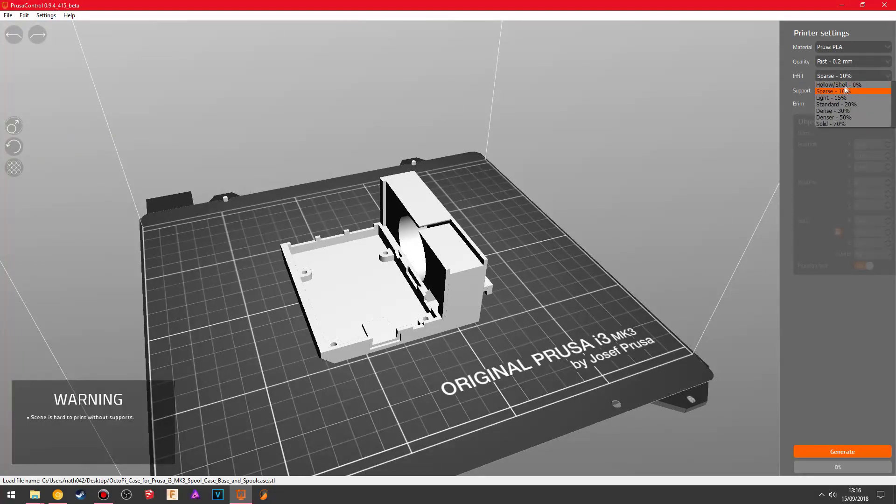
click(846, 91)
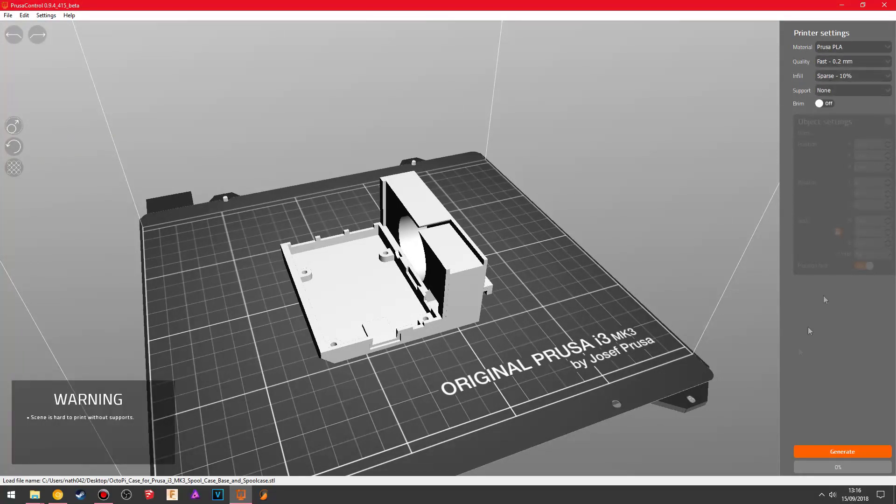
click(863, 452)
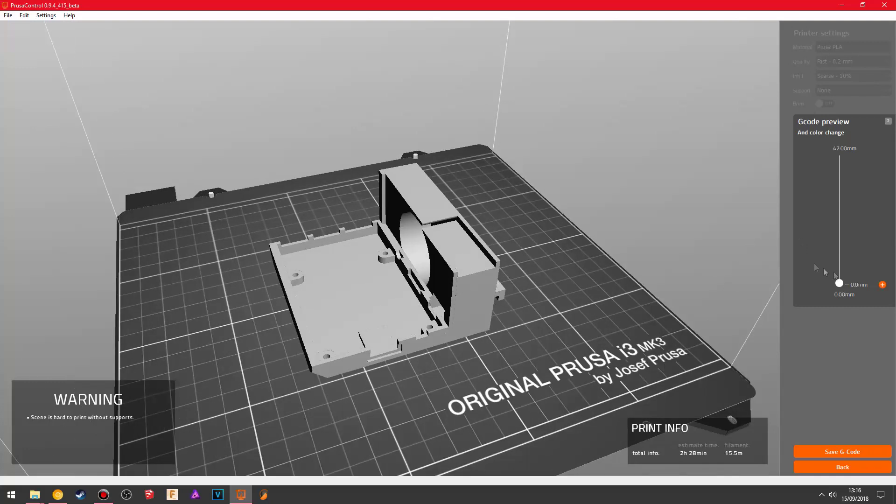
Preview the spool case up to its full 42.00 mm height and save its G-code to the PRUSAI3MK3 (G:) drive under the suggested name
drag(843, 283, 869, 141)
click(838, 452)
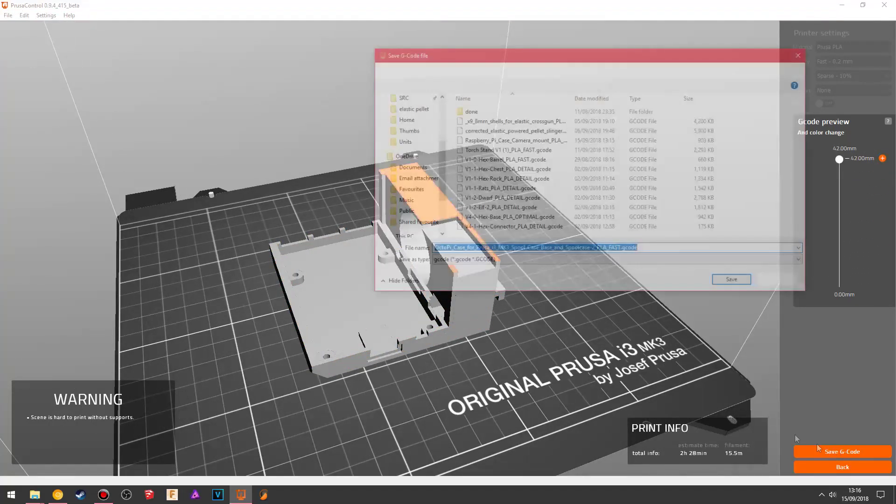
click(733, 283)
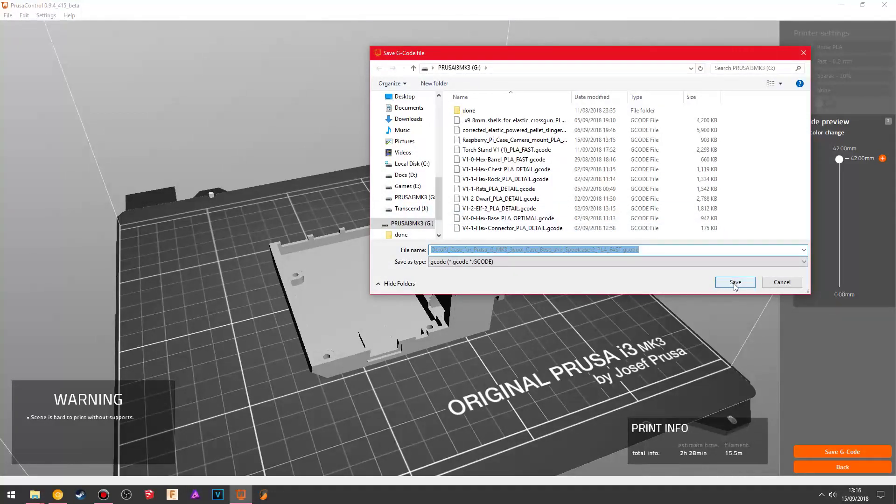